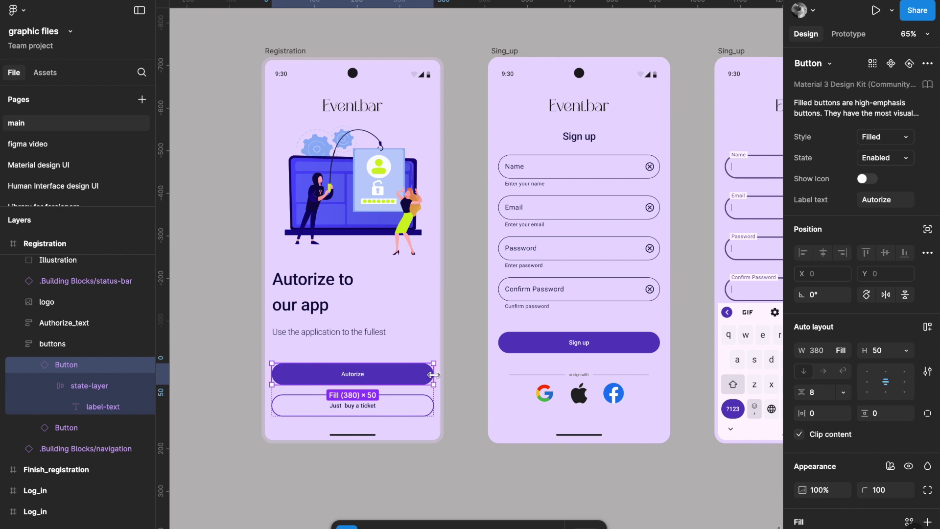
- Adjust the Sign up button's fill to a blue hue on the sign-up screen with empty-field errors
mouse_move(438, 376)
left_mouse_down()
mouse_move(460, 376)
mouse_move(434, 374)
left_mouse_up()
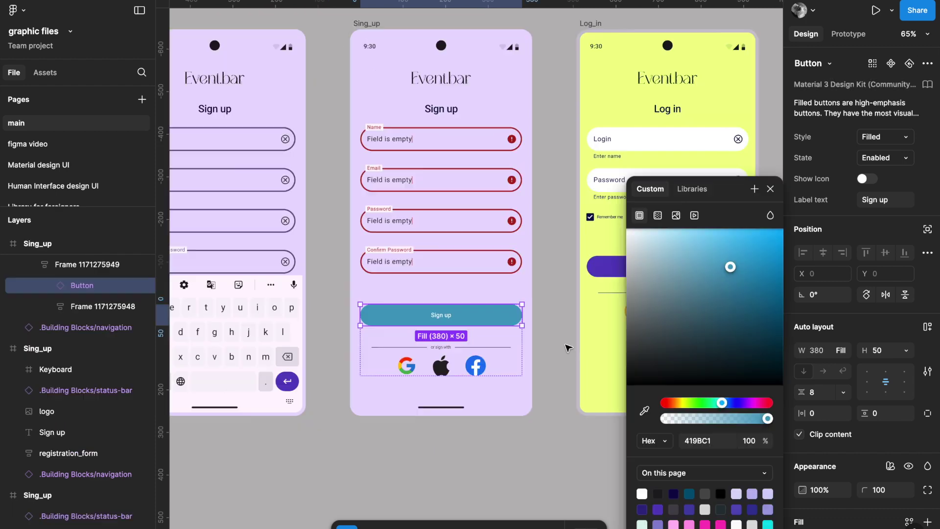
scroll(569, 347, "right", 2)
scroll(568, 348, "up", 2)
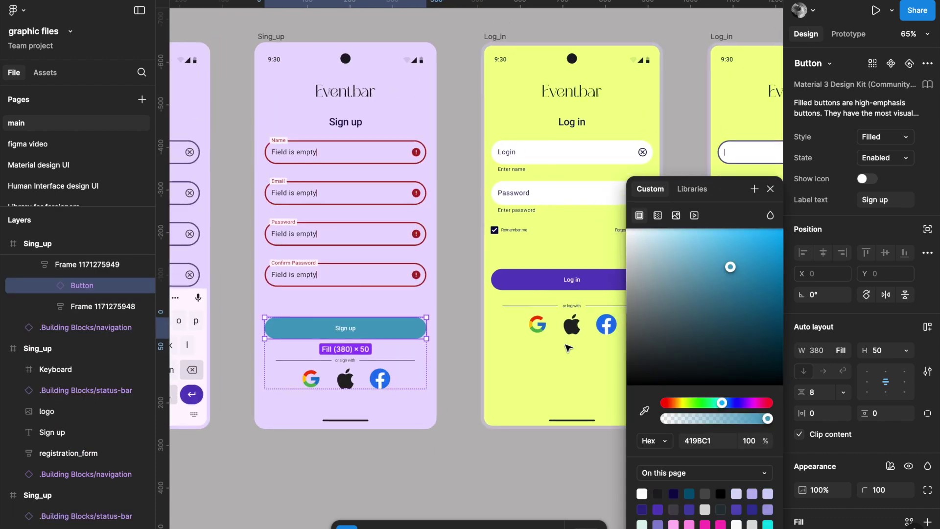
mouse_move(724, 405)
left_mouse_down()
mouse_move(704, 403)
mouse_move(723, 403)
left_mouse_up()
left_click(771, 189)
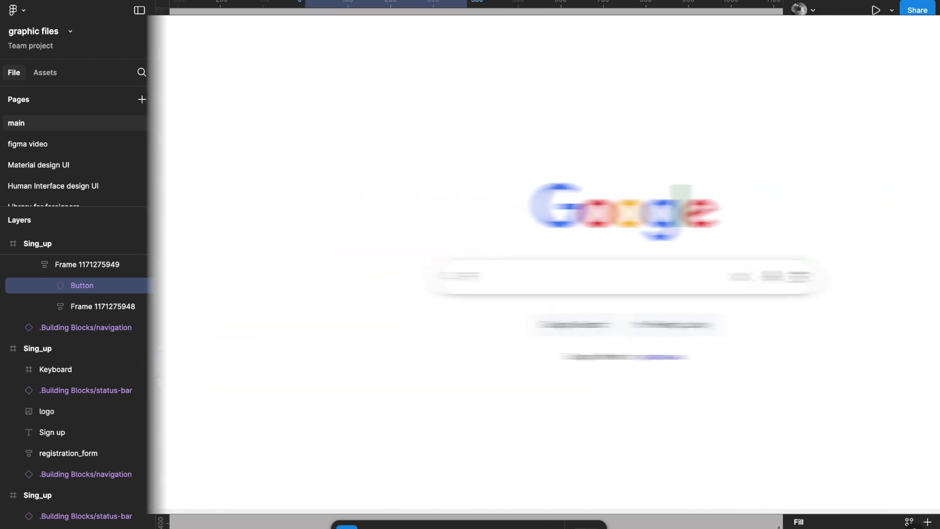
- Search Google for Figma and open the official Figma website from the results
type("Fi")
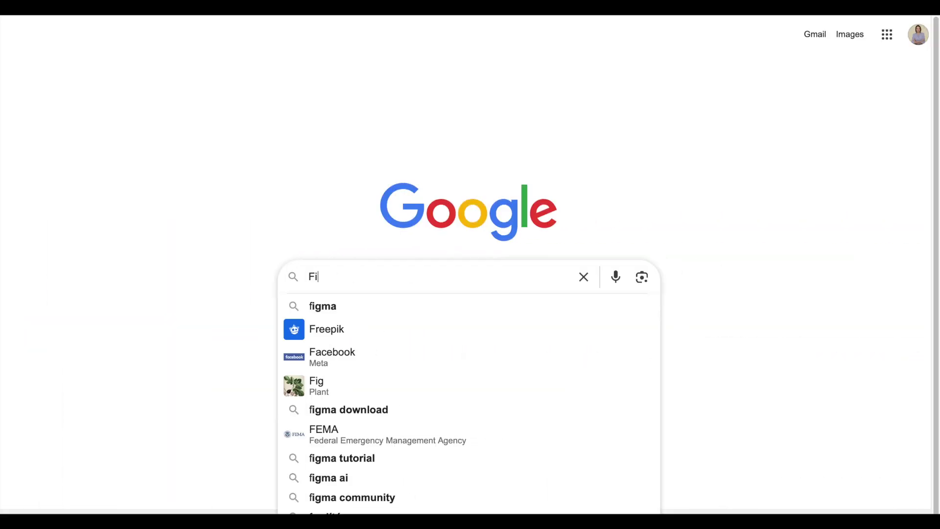
type("gma")
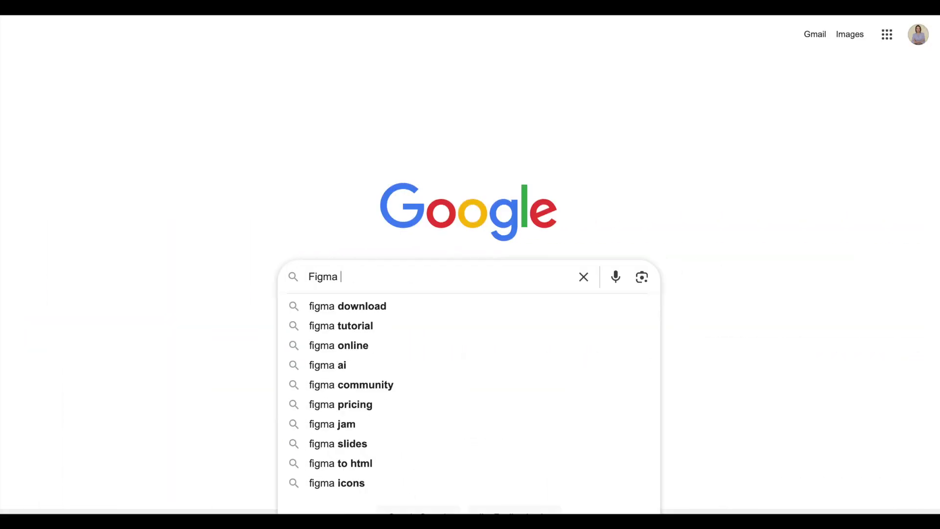
key("Return")
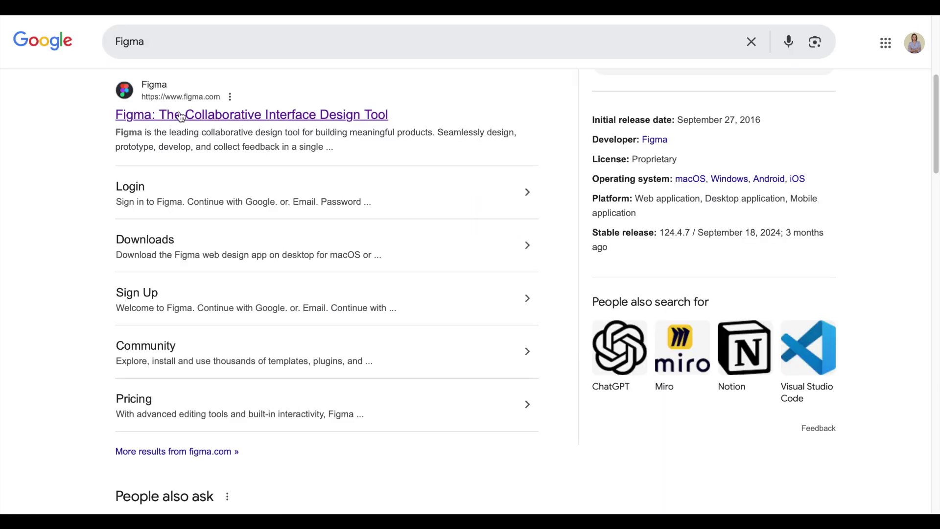
left_click(181, 117)
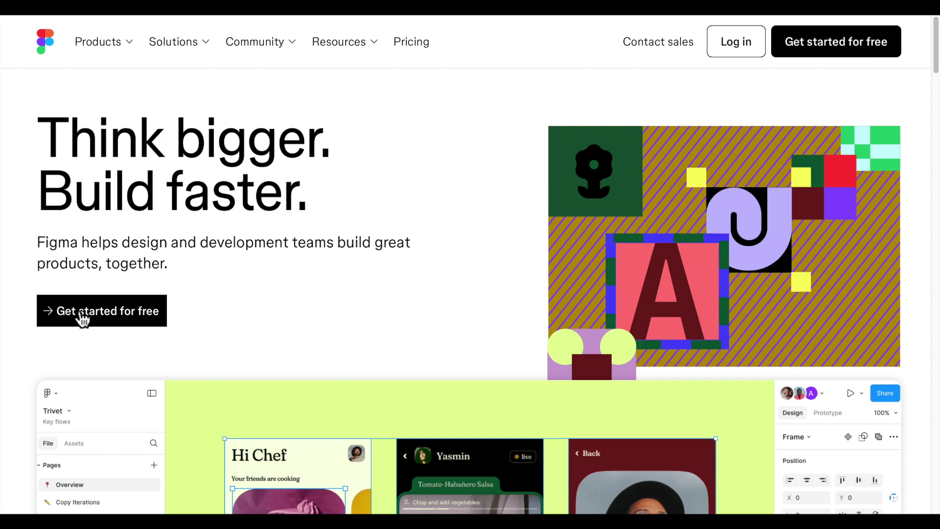
- Review the Figma product list and read through the homepage's feature sections
left_click(111, 51)
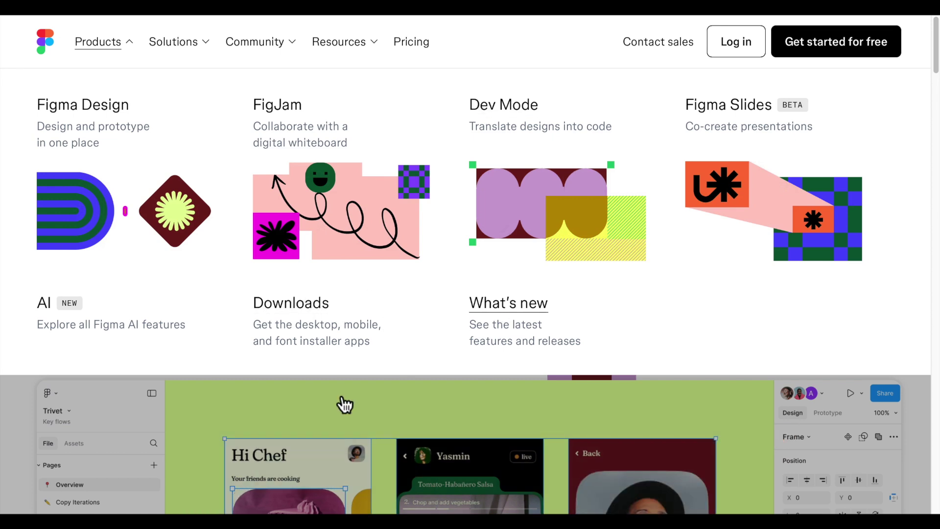
scroll(285, 352, "down", 5)
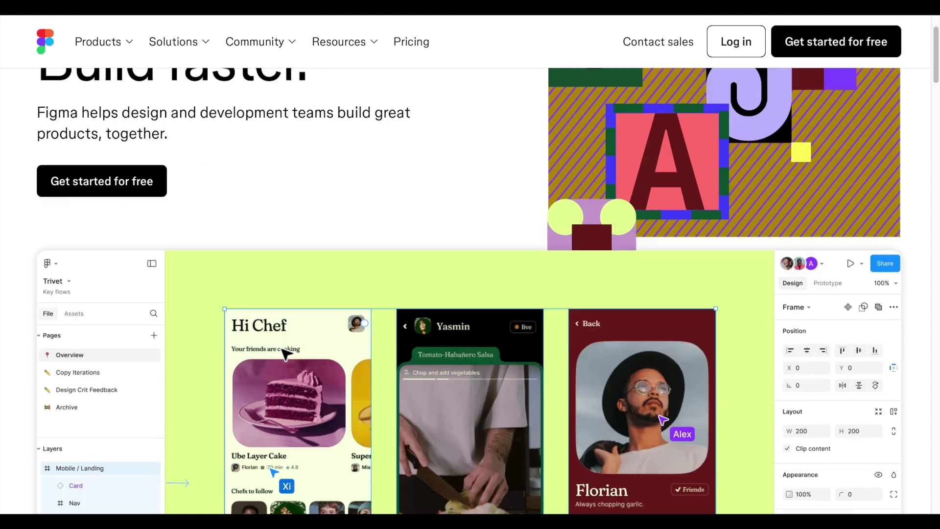
scroll(287, 353, "down", 10)
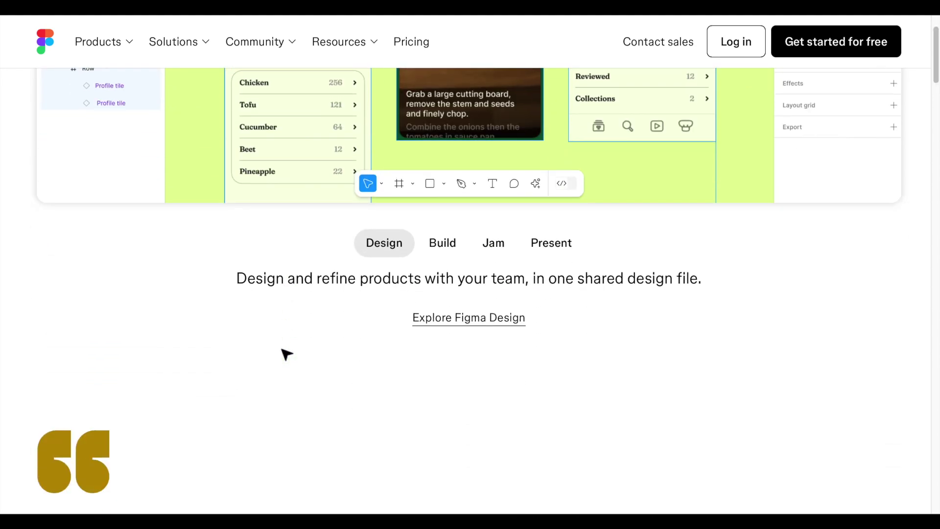
scroll(286, 354, "down", 10)
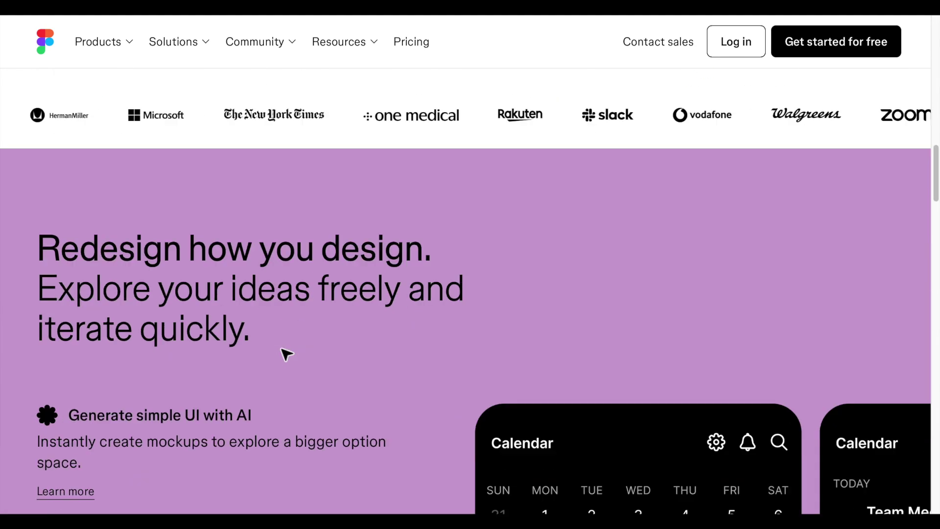
scroll(286, 354, "down", 4)
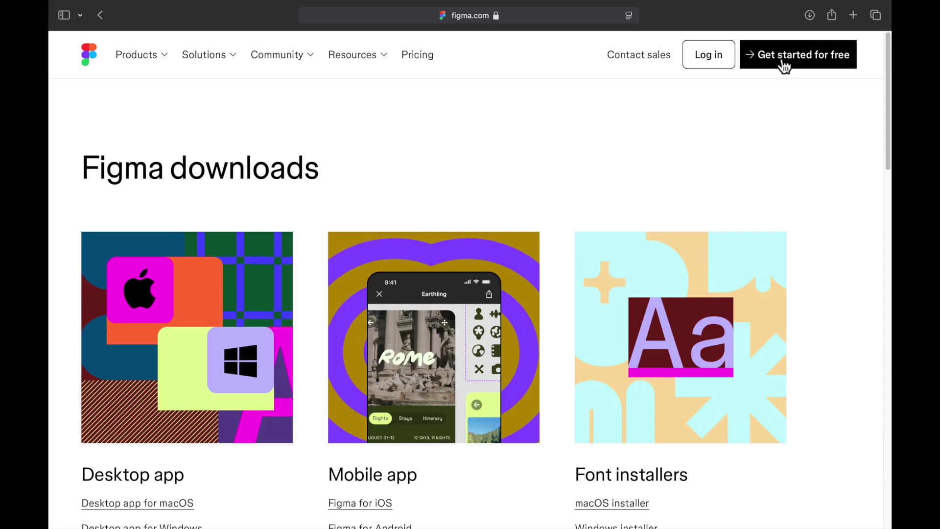
left_click(780, 63)
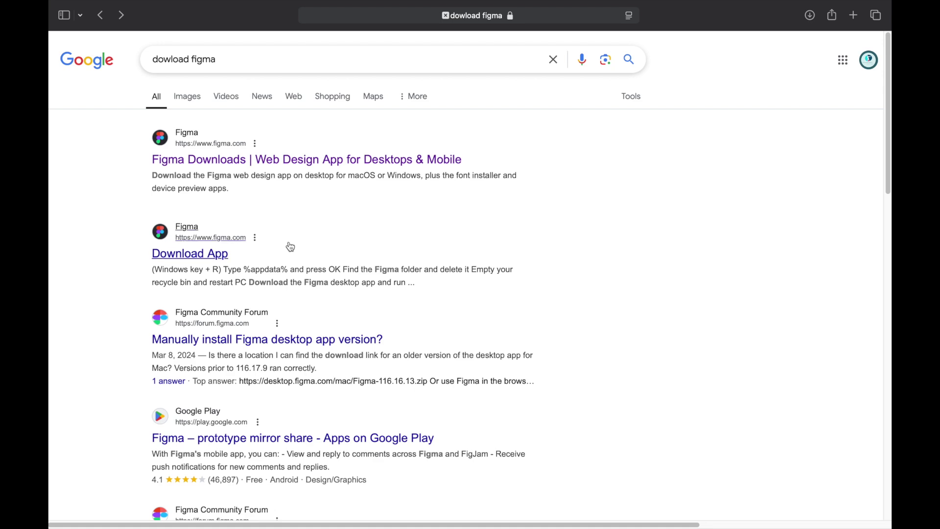
left_click(246, 162)
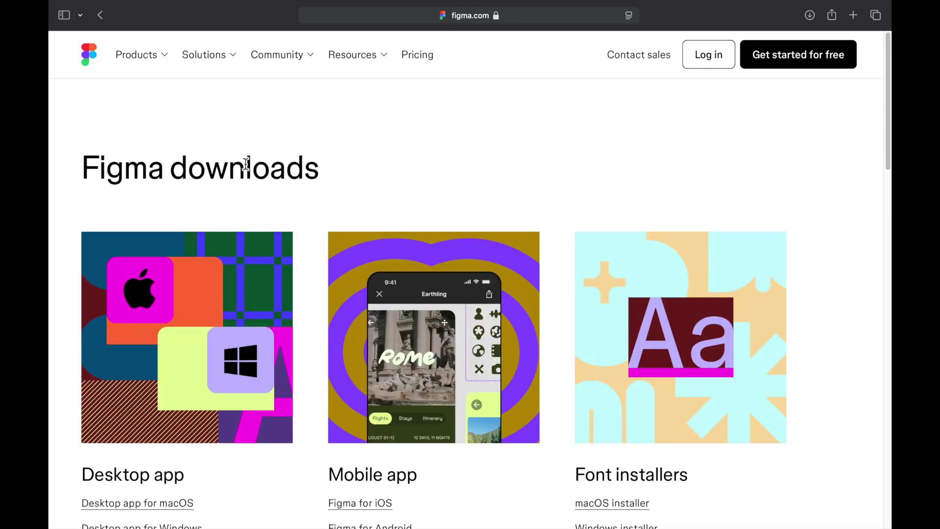
scroll(246, 162, "down", 5)
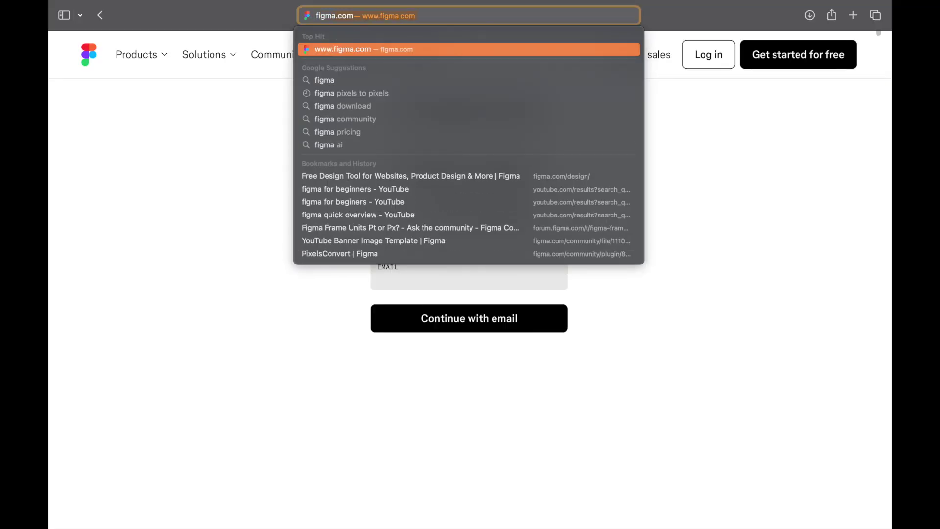
key("Return")
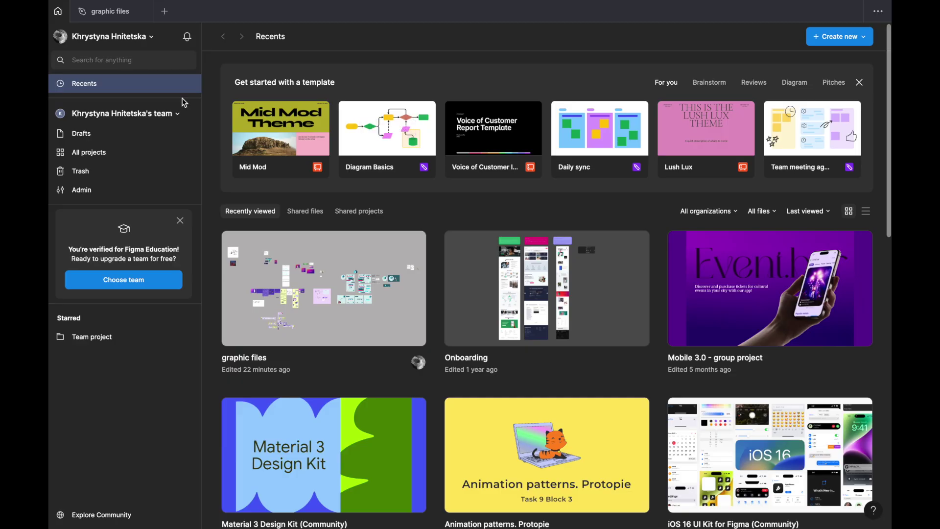
- Look through the recent files and create a new blank design file
scroll(363, 155, "down", 8)
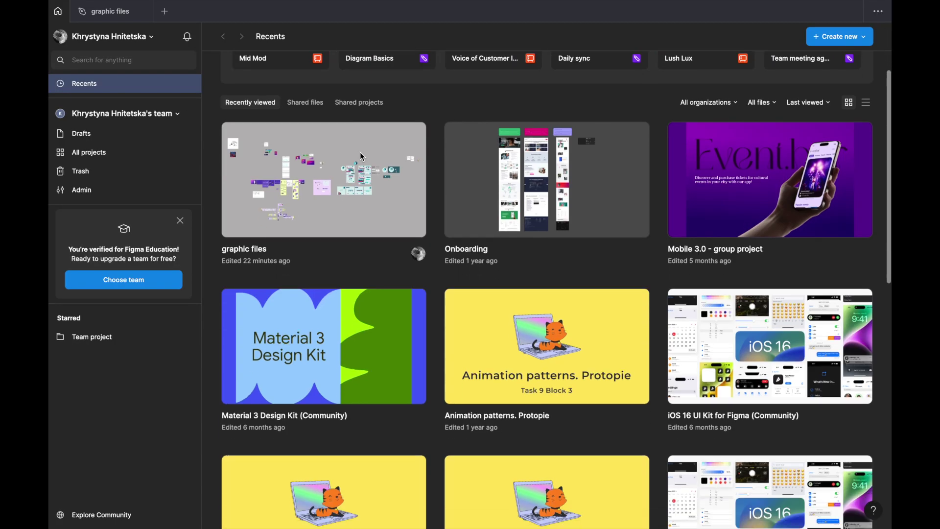
scroll(360, 152, "up", 8)
scroll(360, 152, "down", 13)
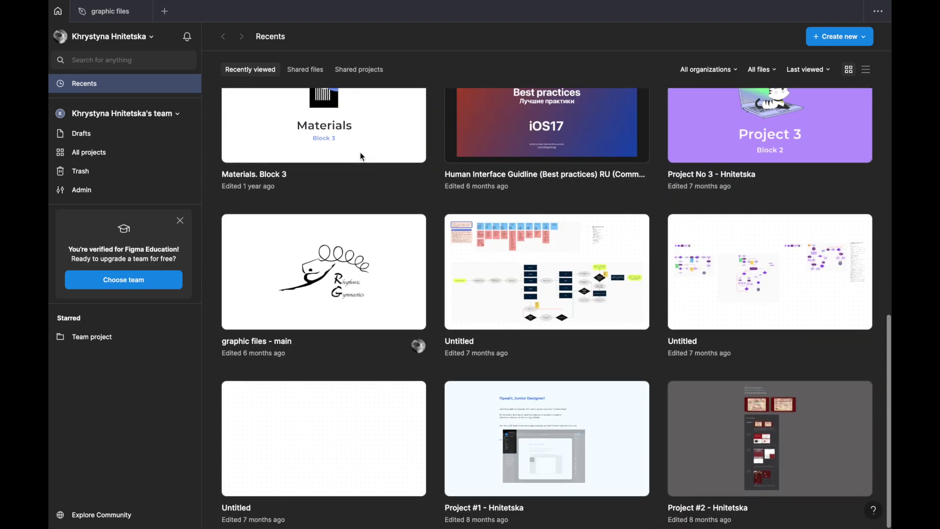
scroll(360, 152, "up", 15)
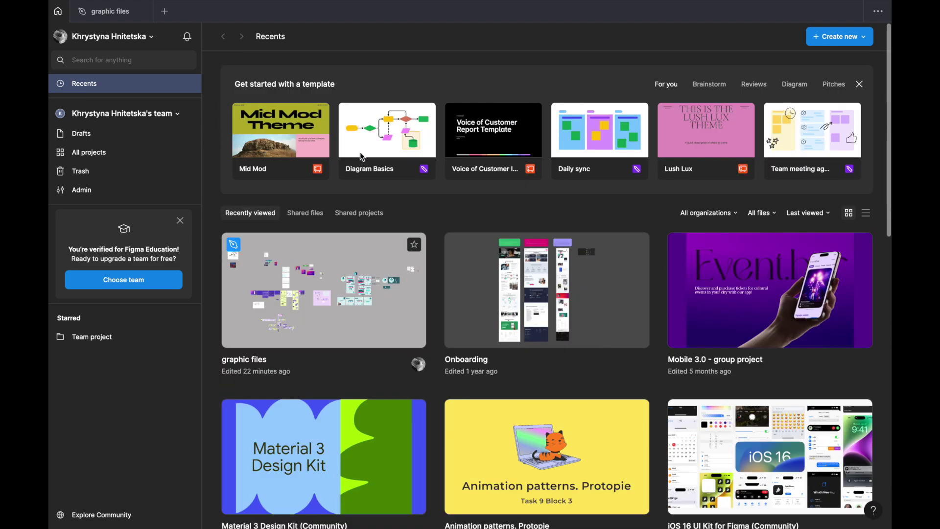
left_click(836, 40)
left_click(823, 64)
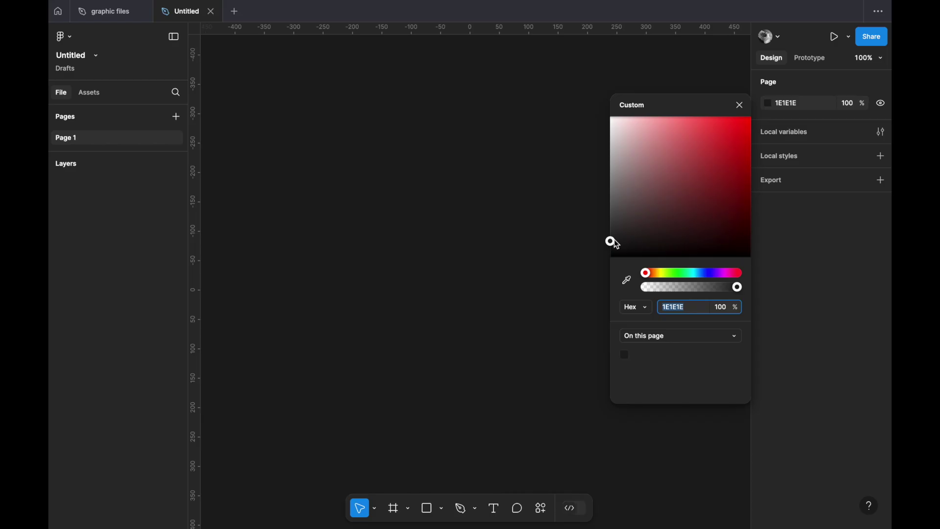
- Change the page background colour to the mid grey 979797
left_click_drag(611, 241, 611, 182)
left_click(541, 180)
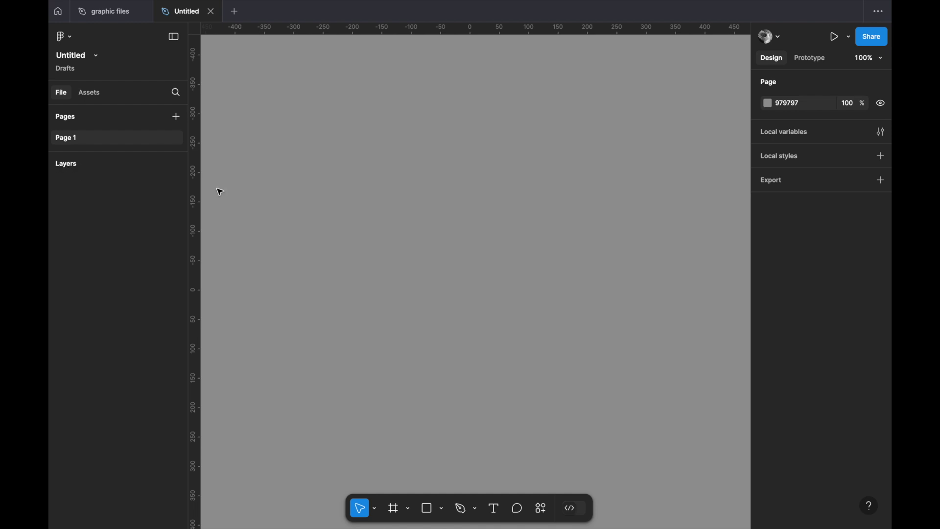
left_click(374, 510)
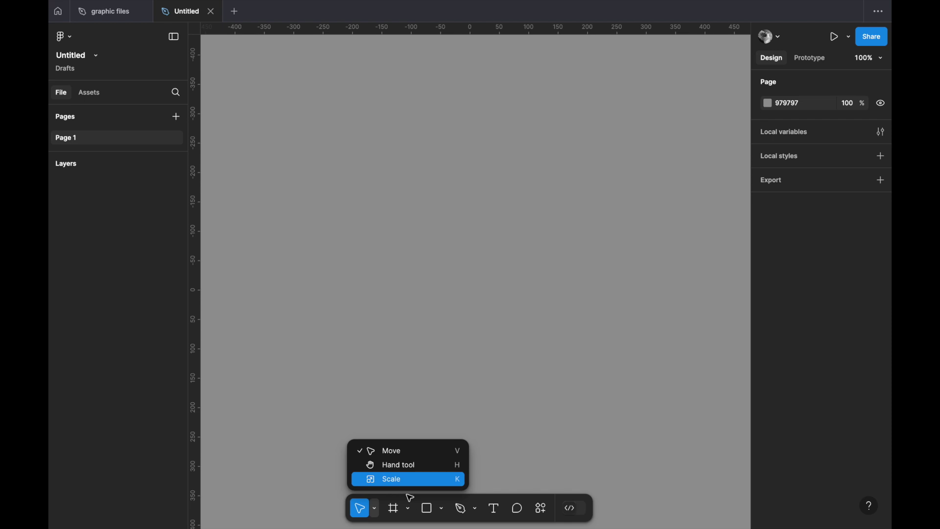
left_click(409, 510)
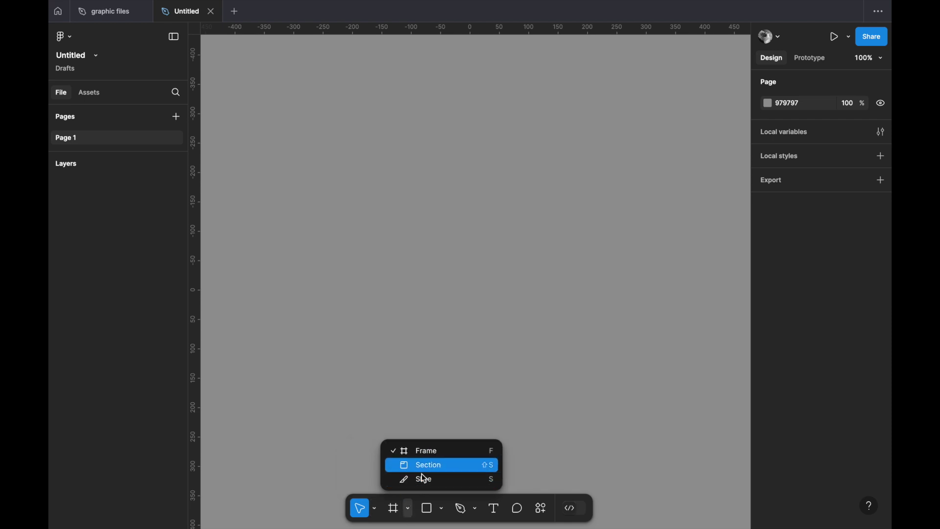
left_click(442, 510)
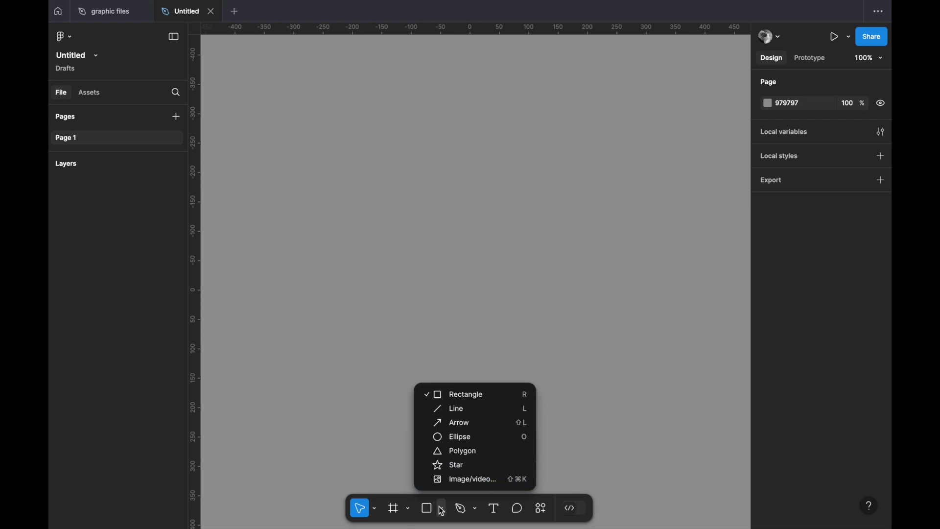
left_click(477, 510)
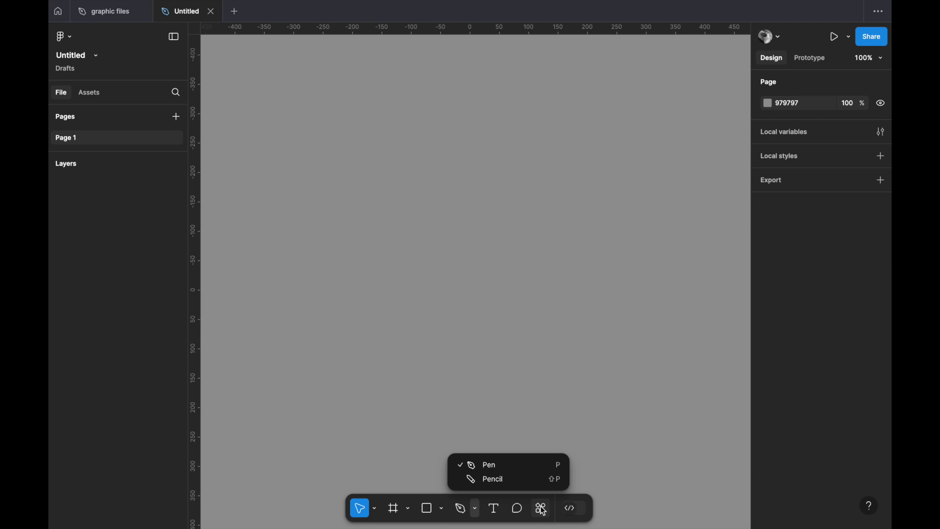
left_click(607, 436)
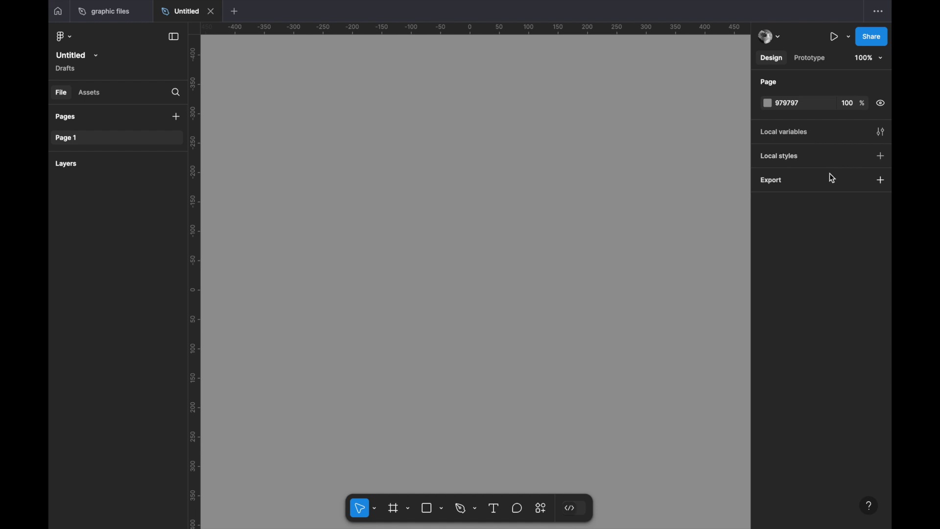
key("r")
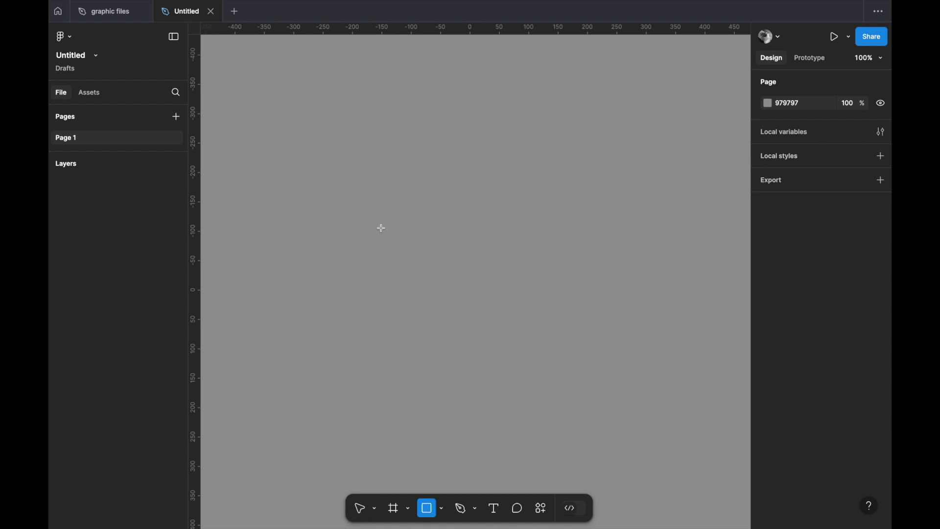
left_click_drag(382, 228, 450, 276)
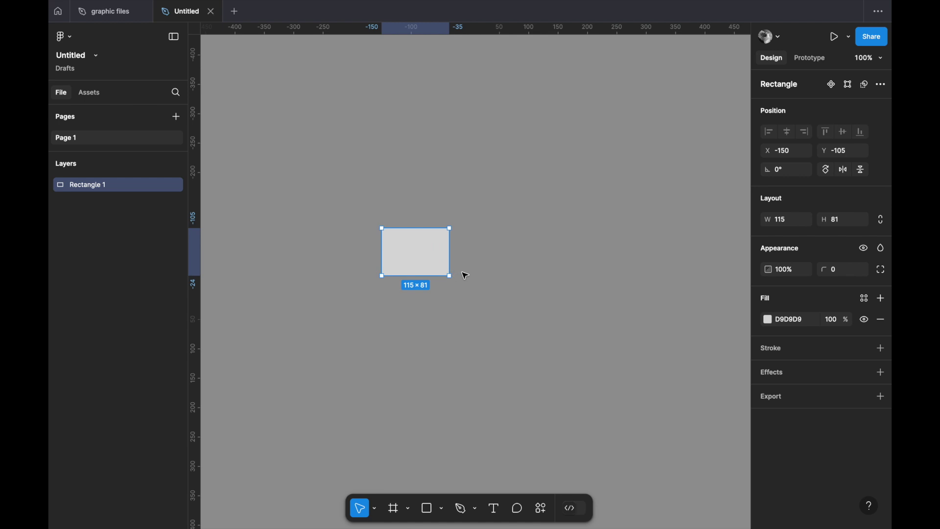
key("Delete")
- Draw a horizontal rectangle about 215 × 63 near the middle of the empty canvas
left_click(442, 509)
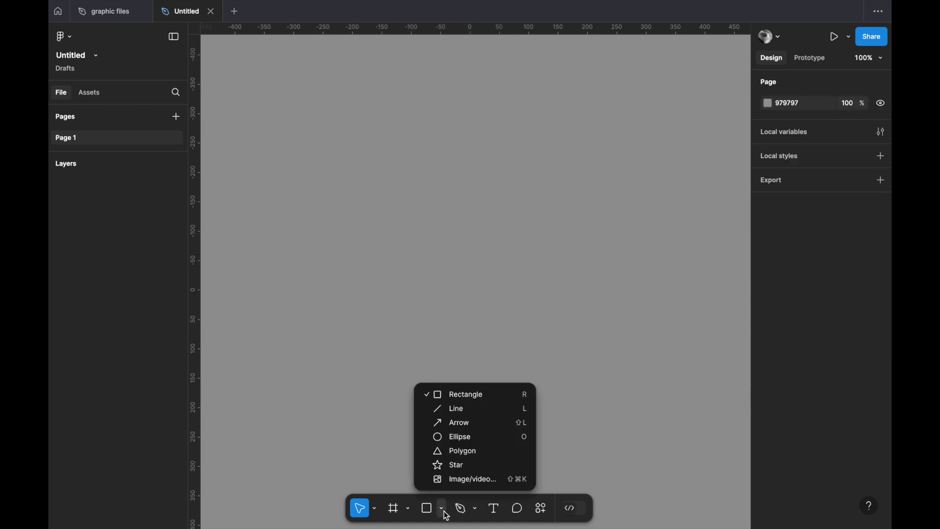
left_click(446, 391)
mouse_move(397, 301)
left_mouse_down()
mouse_move(470, 352)
mouse_move(501, 286)
mouse_move(456, 243)
mouse_move(549, 317)
mouse_move(522, 338)
left_mouse_up()
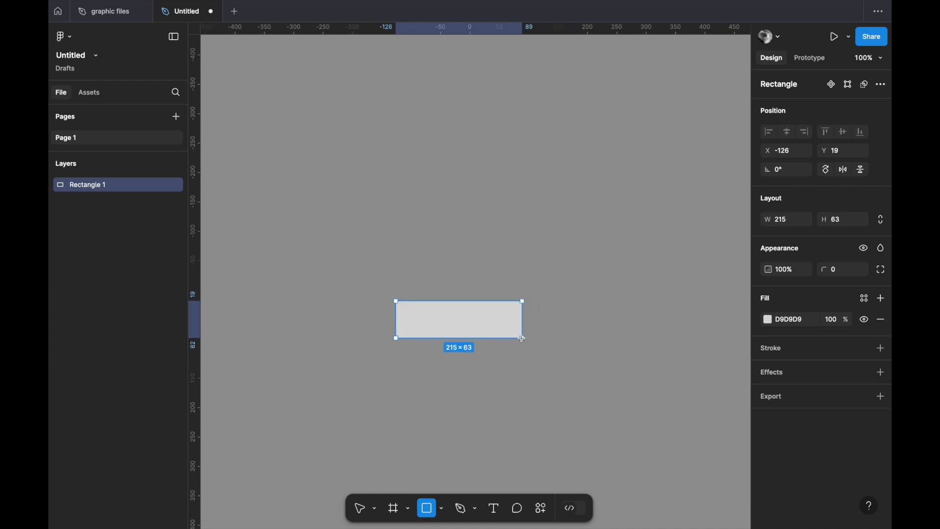
- Resize the rectangle to 500 wide by 100 high and move it to about X -251, Y -180
left_click(763, 219)
type("500")
key("Tab")
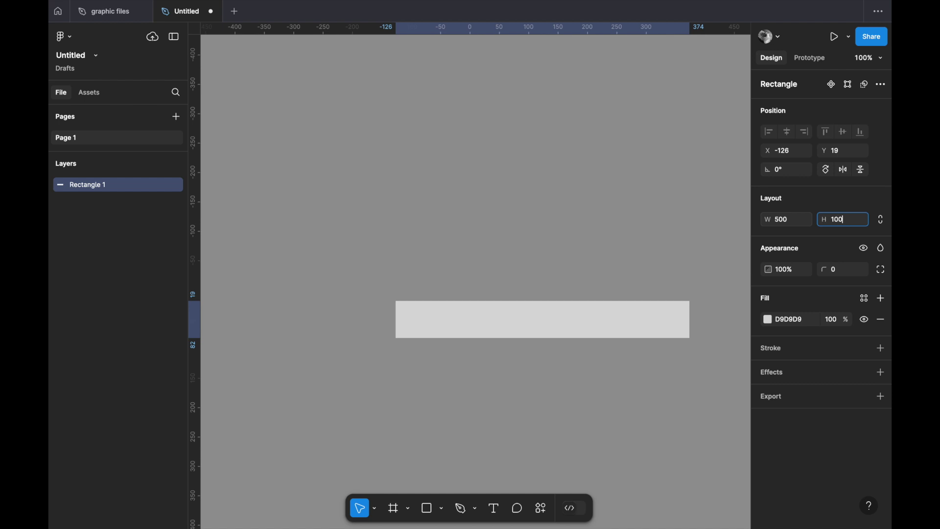
key("Tab")
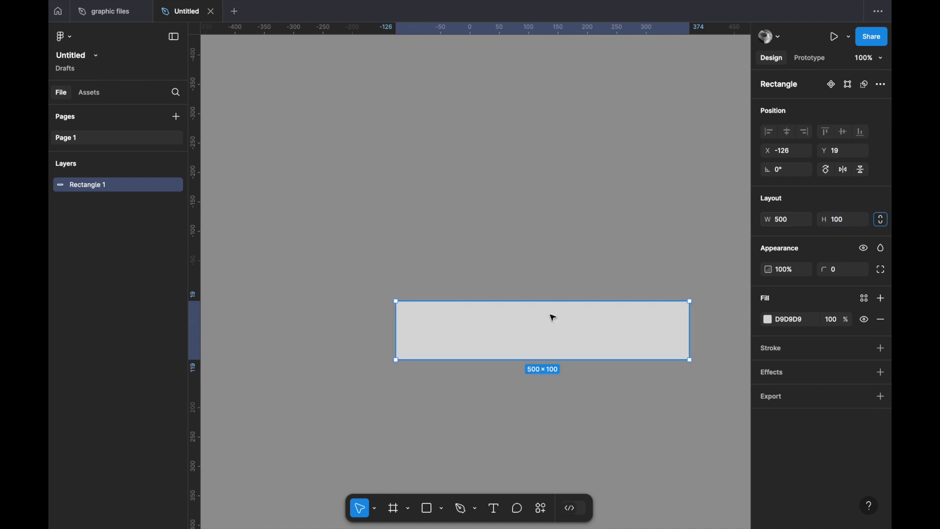
left_click_drag(553, 303, 479, 199)
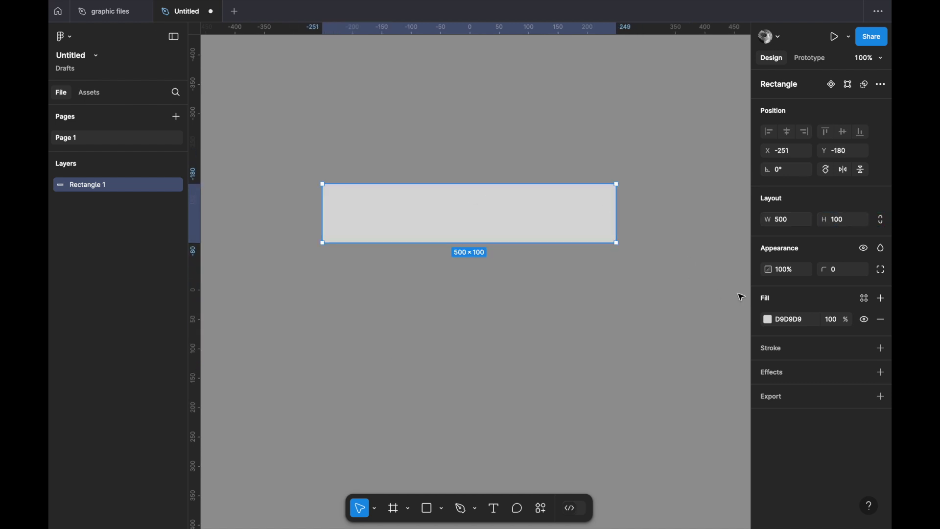
- Change the rectangle's fill to the muted purple 686BA7
left_click(768, 321)
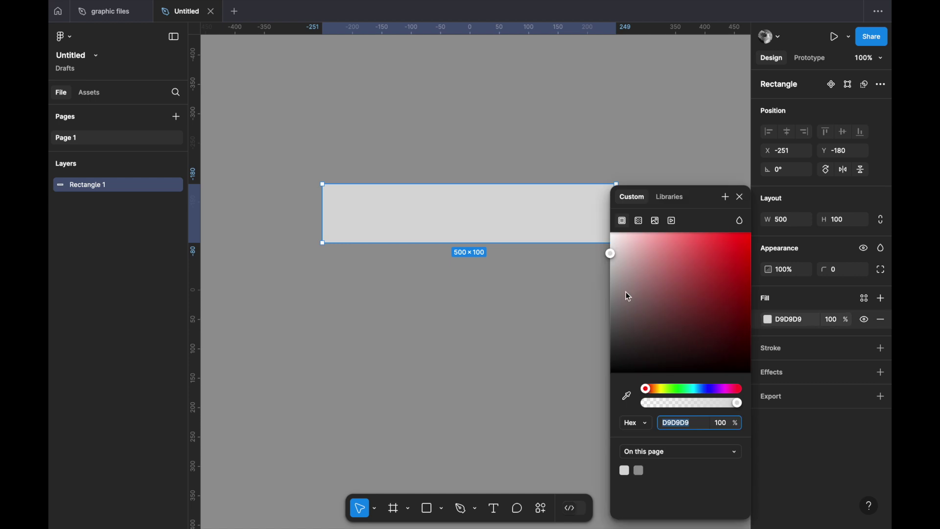
left_click(663, 282)
left_click_drag(650, 392, 710, 393)
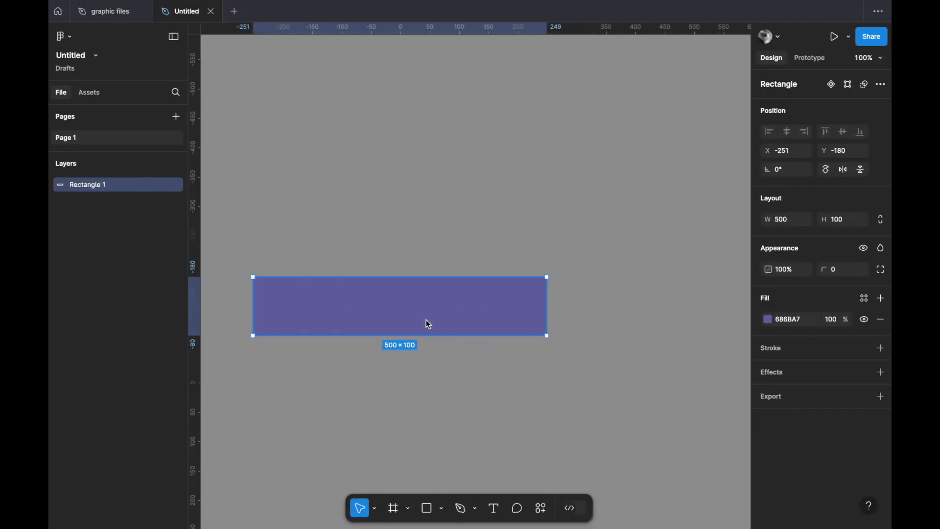
- Delete the purple rectangle and add a frame using the iPhone 16 Pro preset
key("Delete")
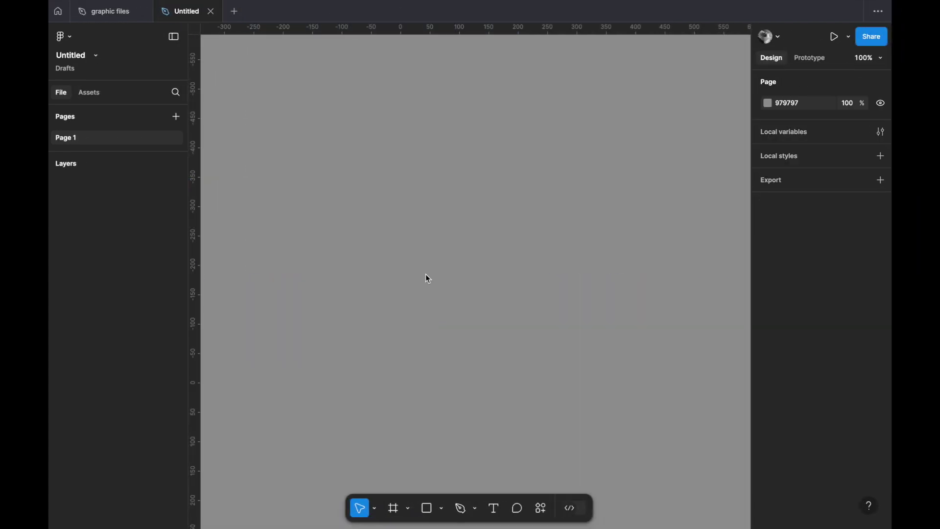
key("f")
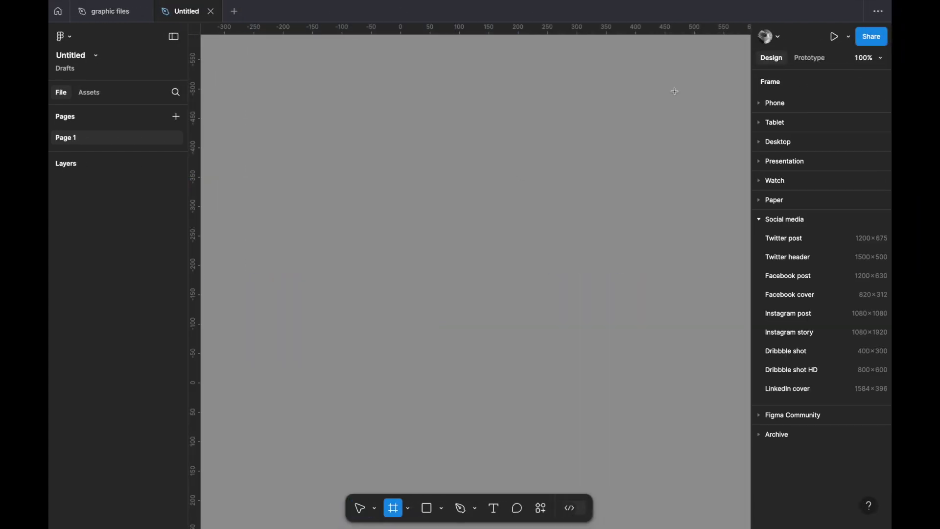
left_click(762, 103)
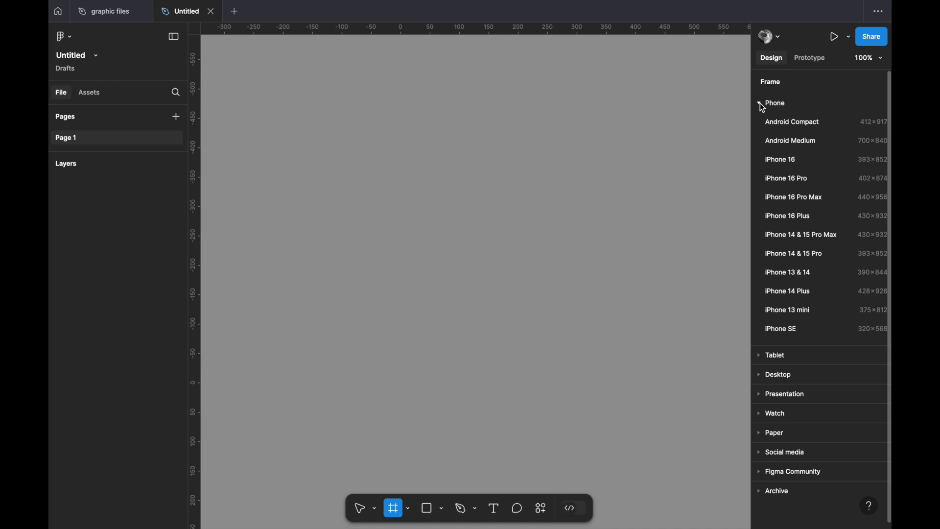
left_click(762, 105)
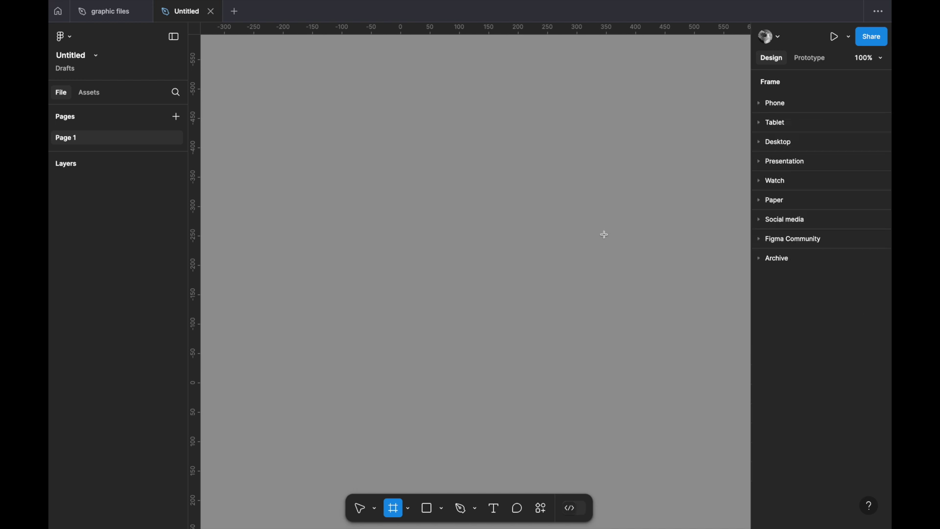
left_click(408, 508)
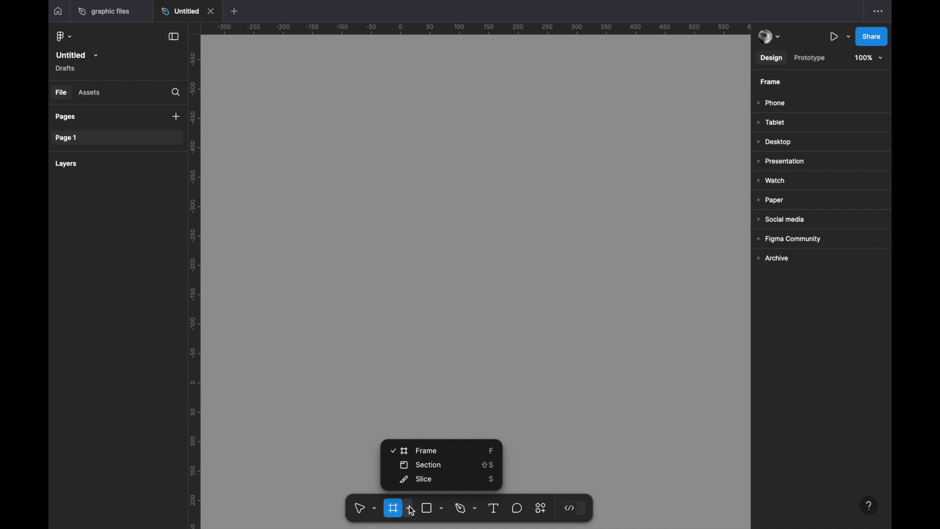
left_click(427, 452)
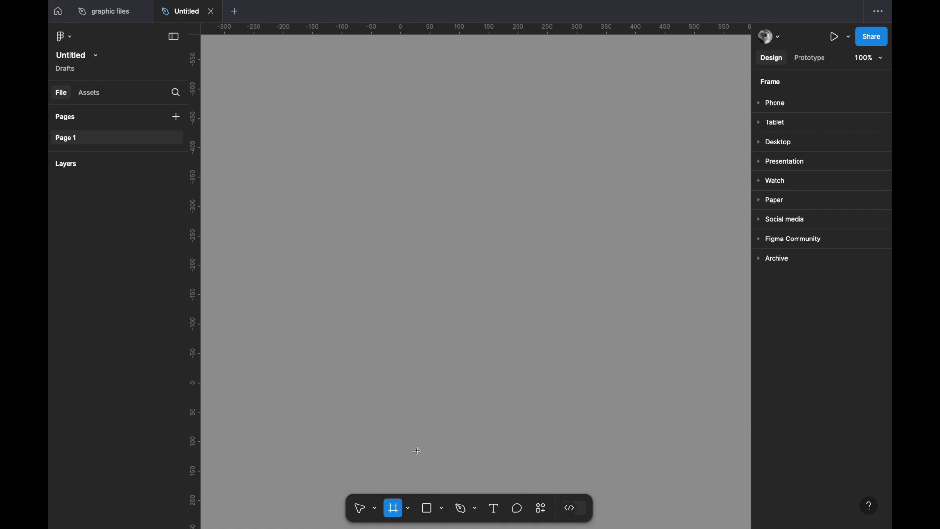
left_click(760, 105)
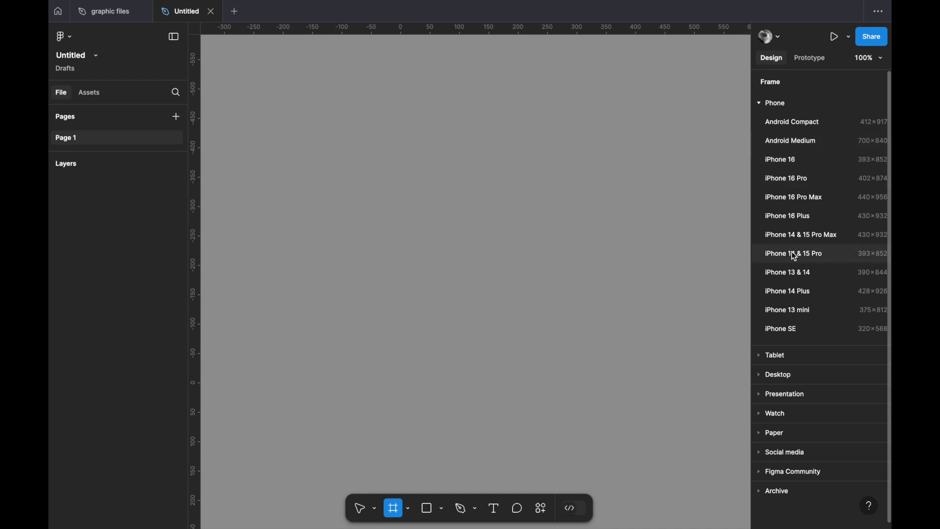
left_click(793, 179)
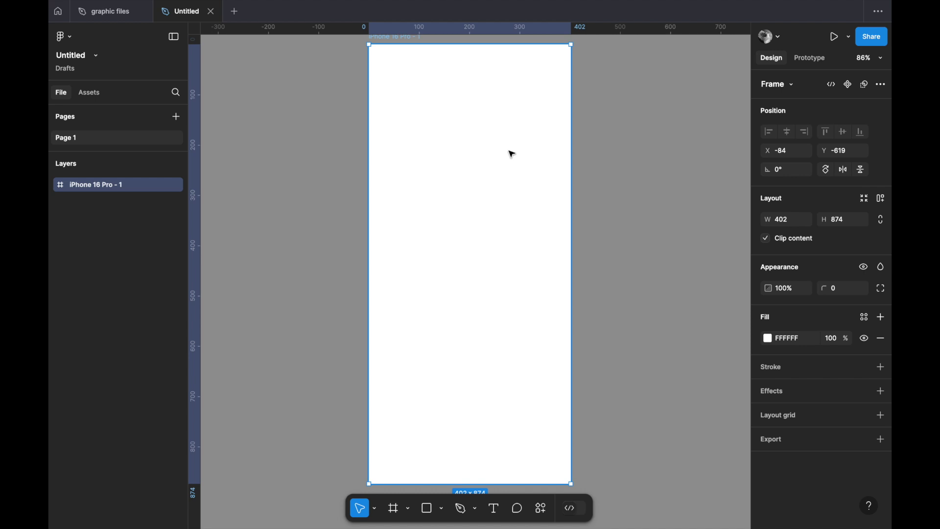
- Draw a horizontal rectangle about 271 × 50 near the lower end of the iPhone 16 Pro frame
scroll(482, 164, "down", 3)
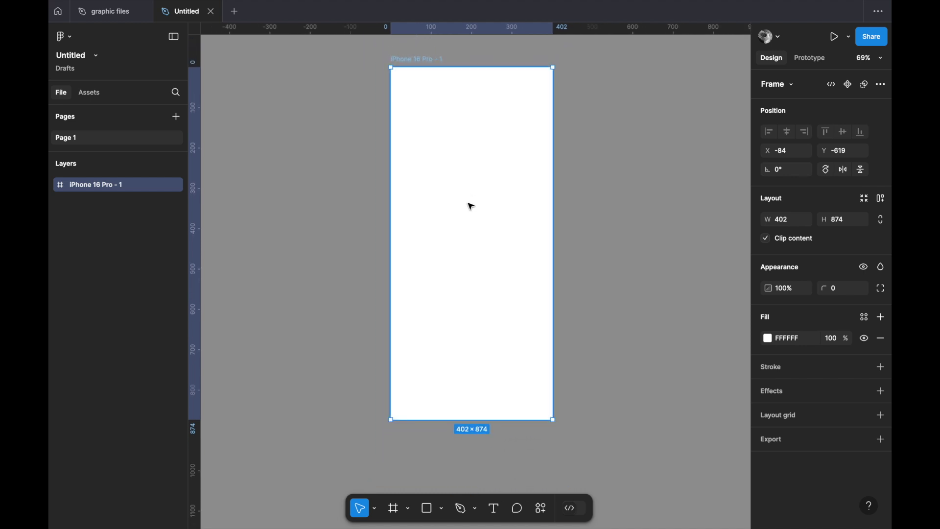
key("r")
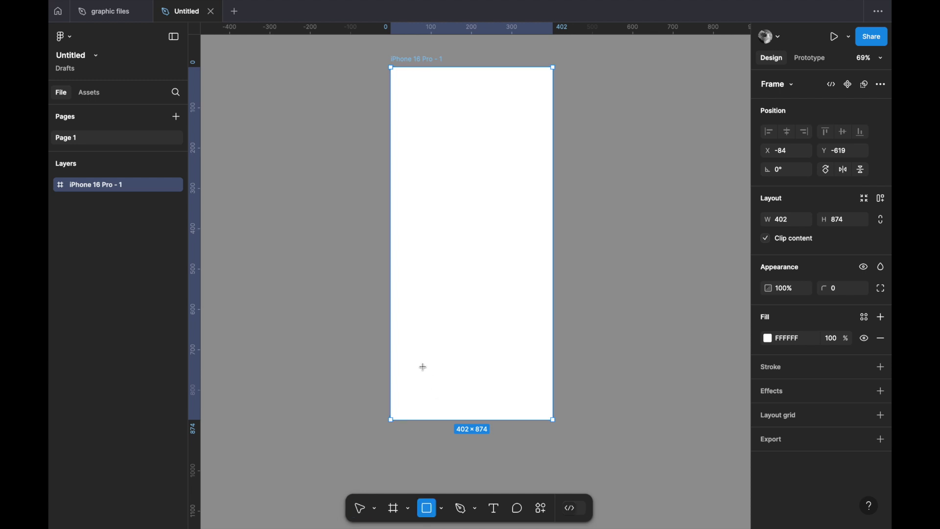
left_click_drag(420, 368, 529, 387)
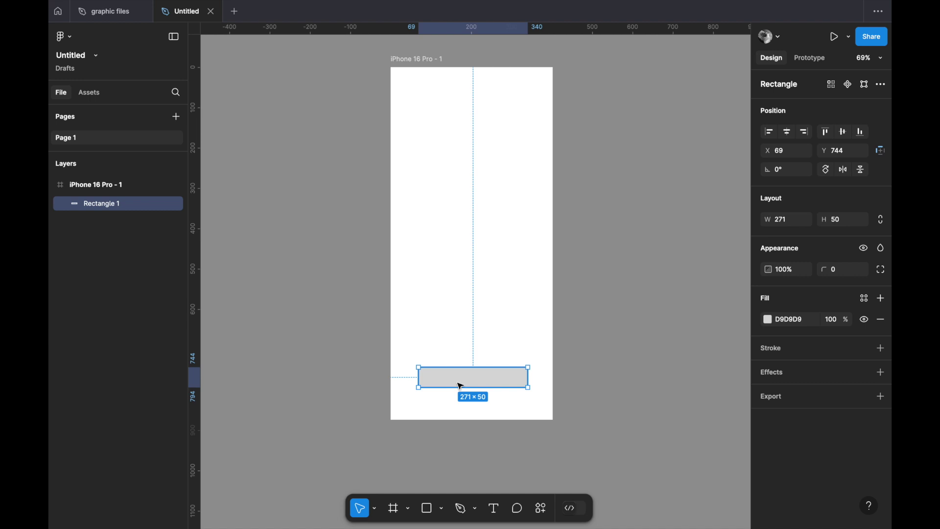
- Add the text "Click Me!" in a box about 225 × 27 over the grey rectangle and set its font size to 20
left_click(493, 509)
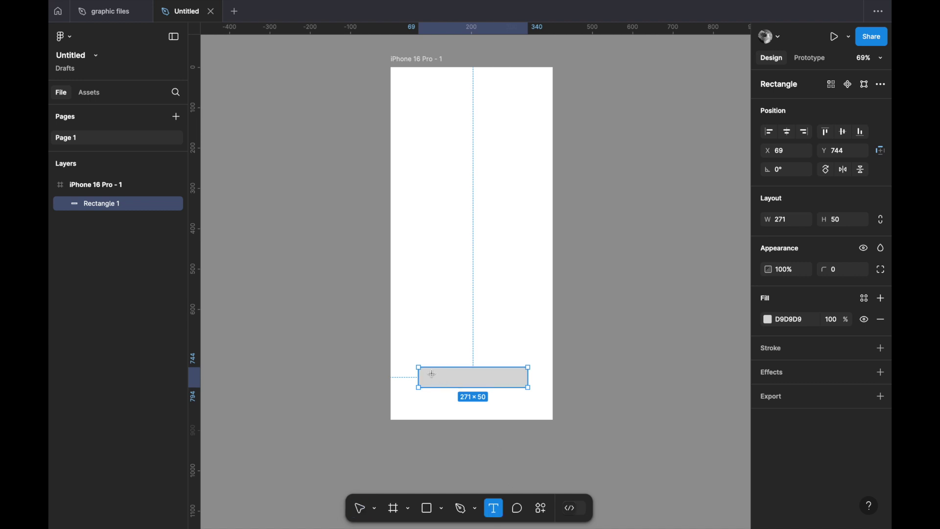
left_click_drag(431, 374, 521, 384)
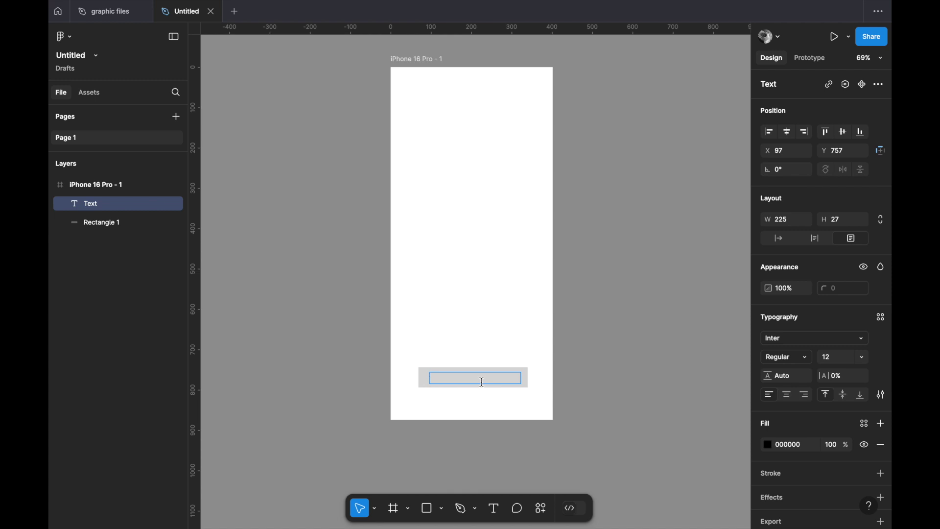
key("BackSpace")
key("Escape")
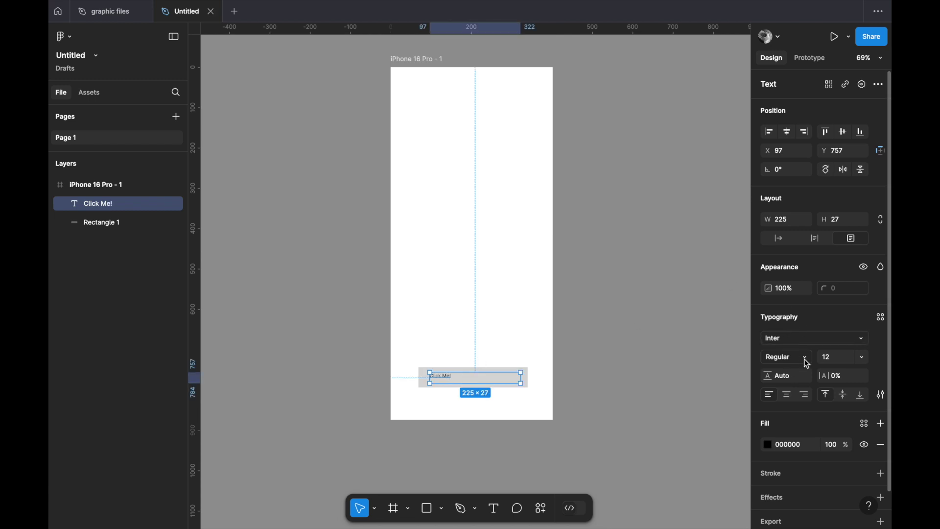
left_click(861, 356)
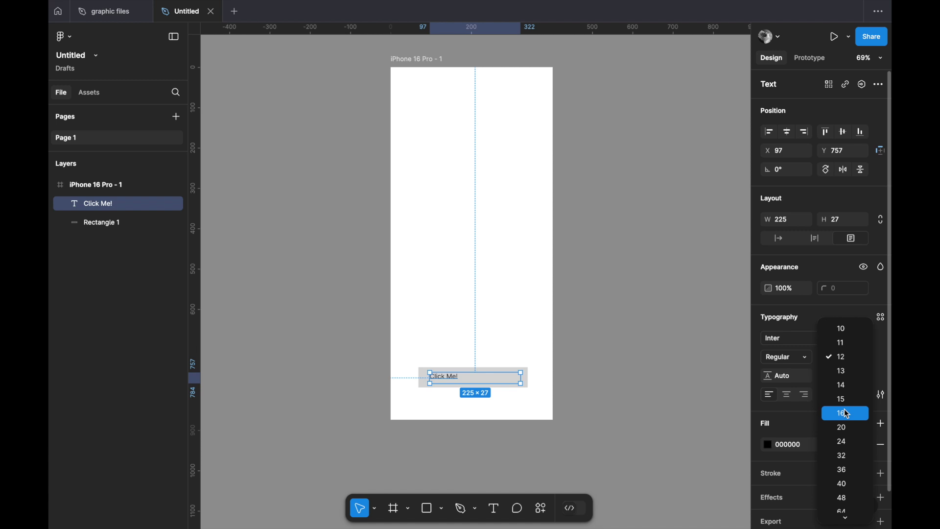
left_click(845, 431)
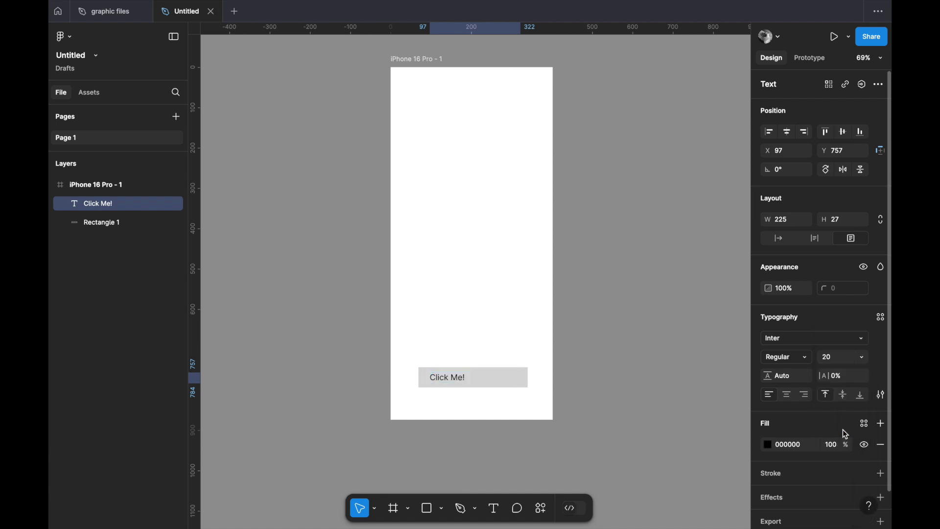
- Shrink the "Click Me!" text box to fit its text and centre it horizontally in the frame at X 157, Y 757
double_click(525, 386)
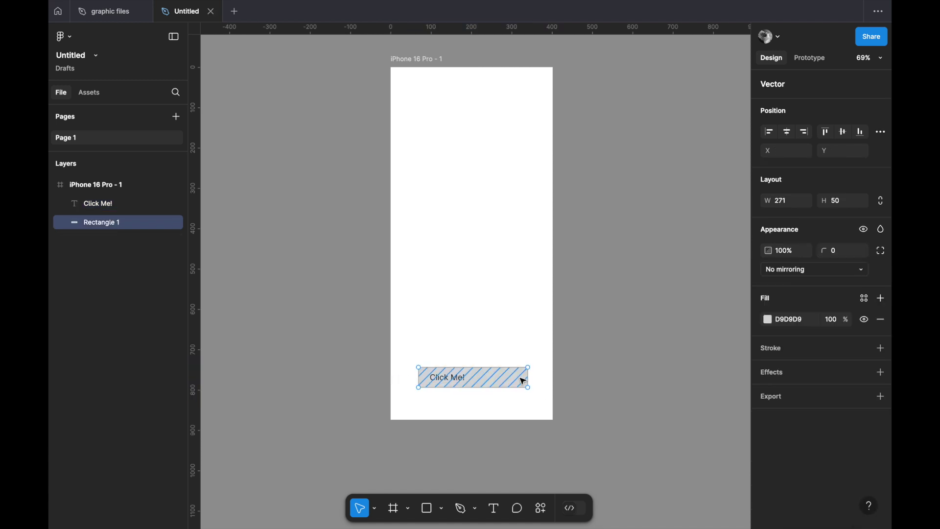
key("Escape")
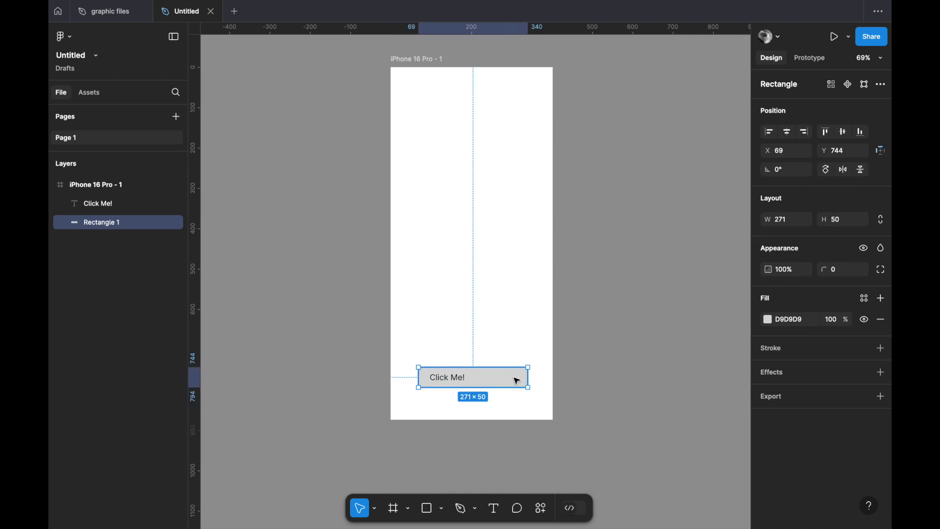
left_click(454, 381)
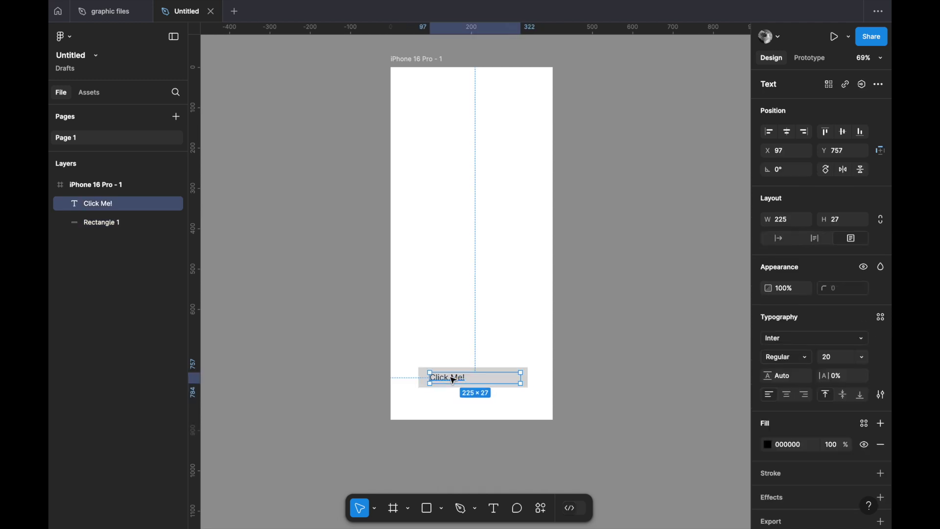
double_click(522, 378)
left_click_drag(453, 381, 486, 380)
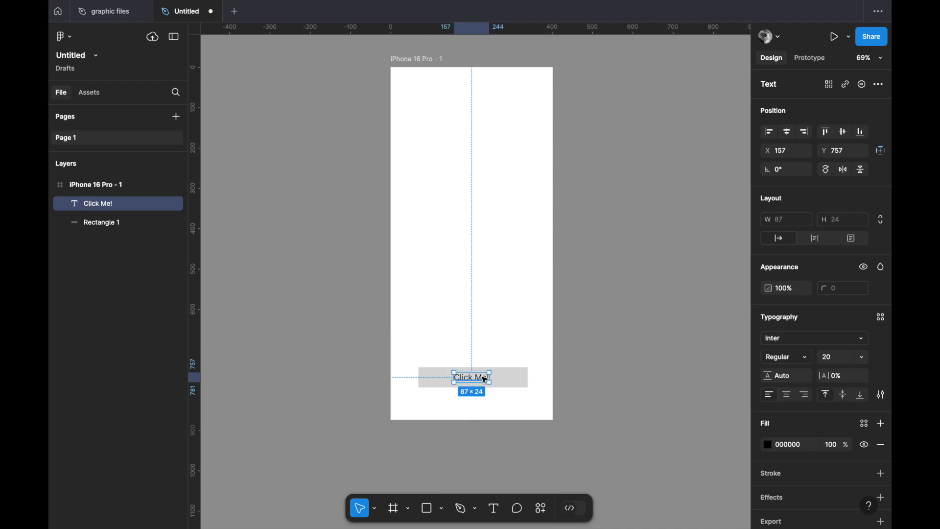
- Combine the rectangle and its text into an auto layout button and move it to about X 65, Y 750
left_click(508, 374)
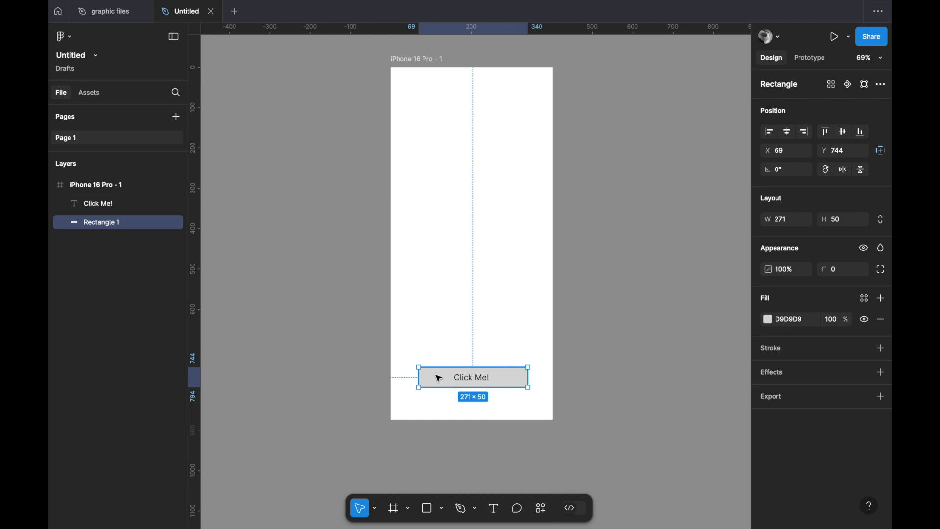
left_click(470, 379, "shift")
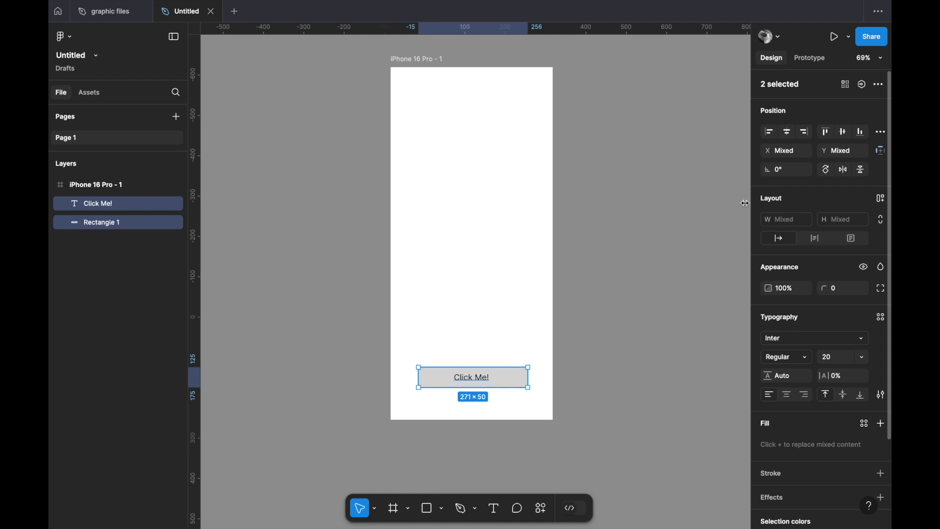
left_click(882, 199)
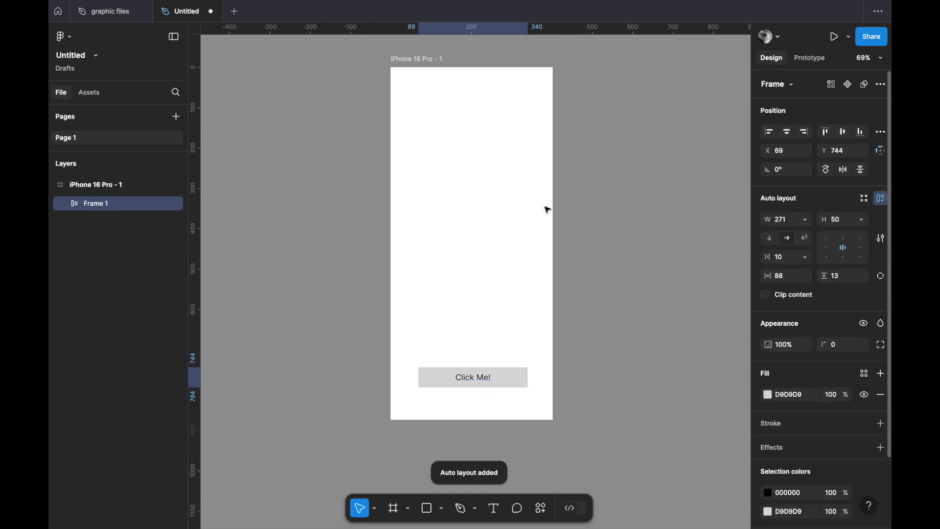
mouse_move(510, 380)
left_mouse_down()
mouse_move(493, 378)
mouse_move(508, 382)
left_mouse_up()
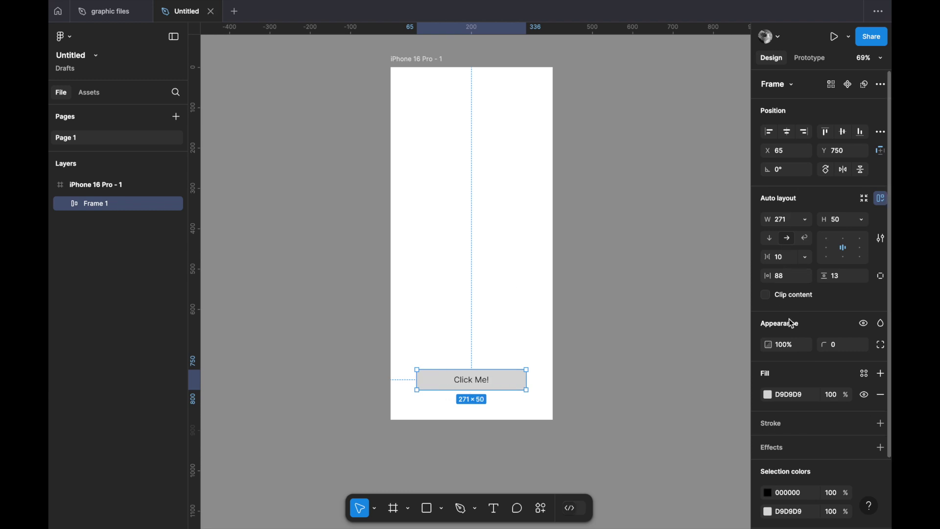
- Round the "Click Me!" button's corners with a radius of 24
left_click(835, 343)
type("24")
key("Return")
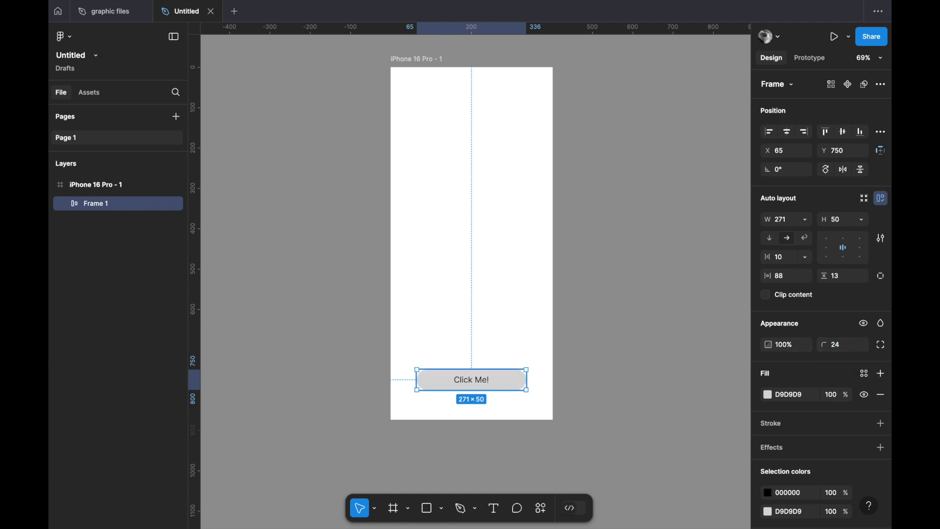
- Change the button's fill to the pinkish red F5777A
scroll(841, 358, "down", 3)
left_click(769, 319)
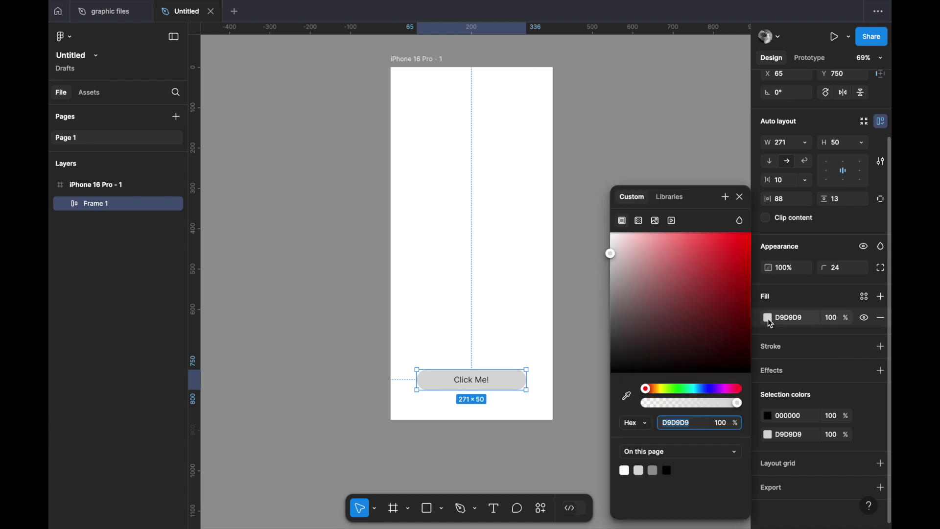
left_click(661, 257)
left_click(737, 388)
left_click_drag(661, 253, 690, 246)
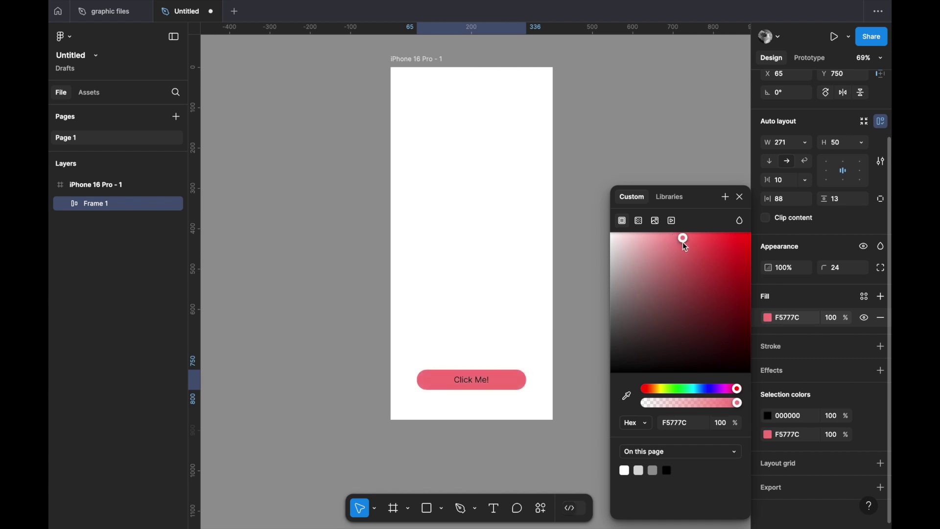
- Add a drop shadow effect to the "Click Me!" button
scroll(490, 378, "up", 2)
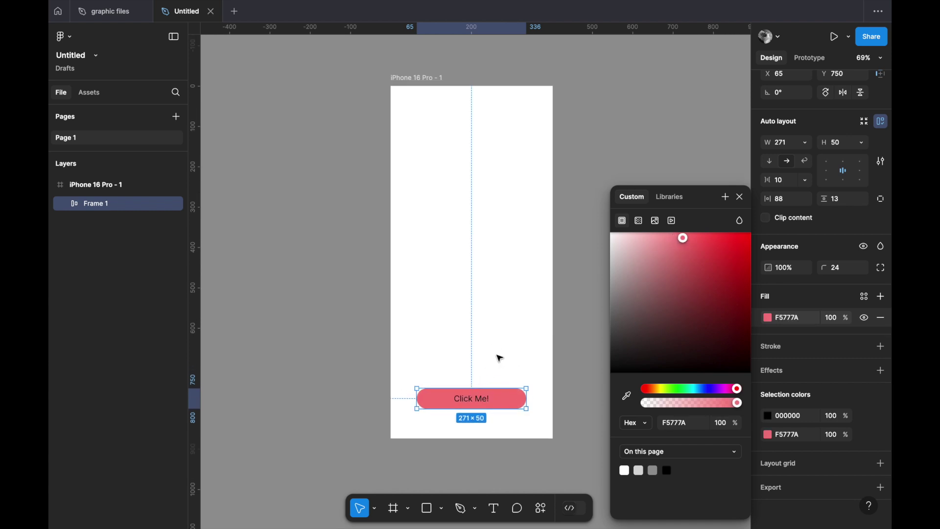
scroll(495, 353, "down", 2)
scroll(495, 353, "right", 2)
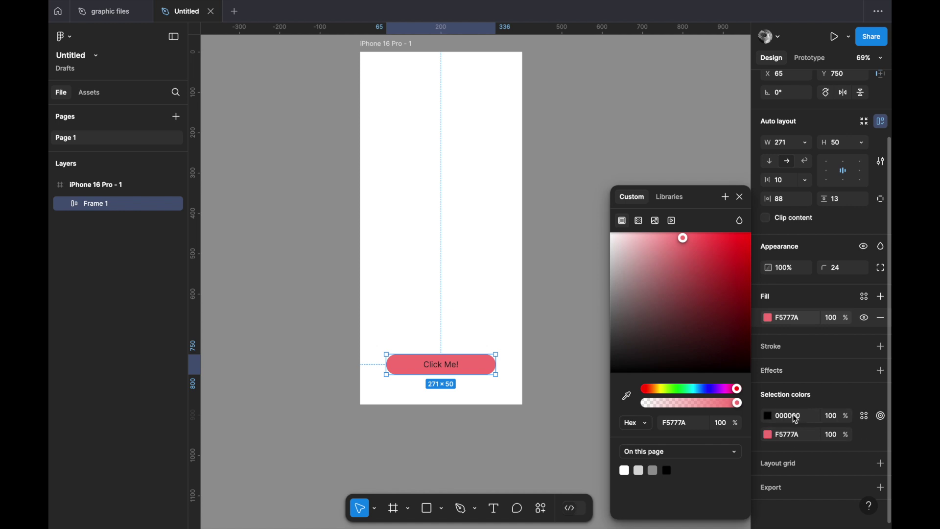
left_click(777, 377)
left_click(881, 370)
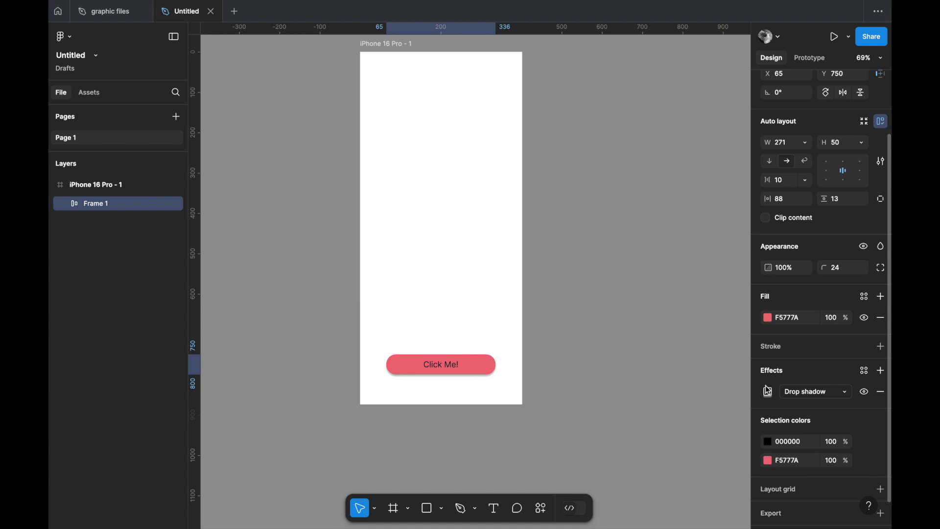
- Set the drop shadow's Y position to 6, its blur to 25 and its colour opacity to 40%
left_click(768, 392)
left_click(669, 417)
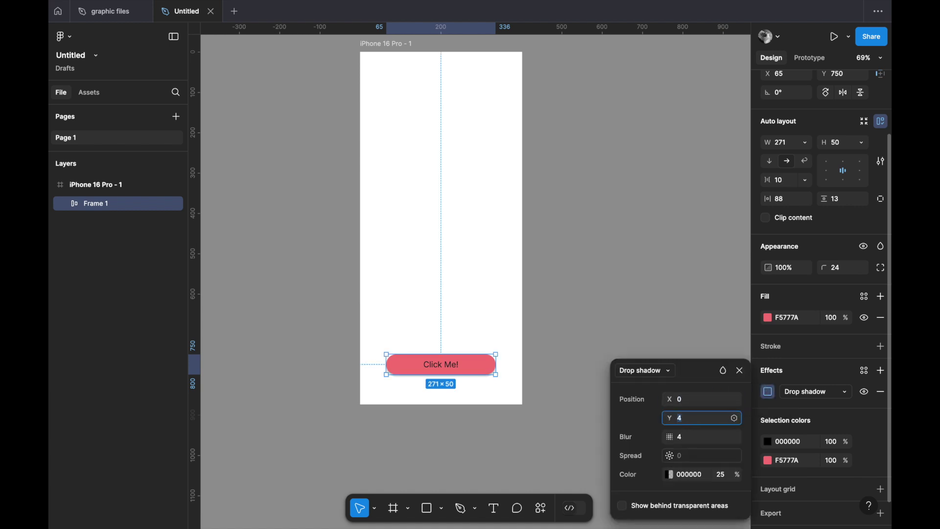
key("Tab")
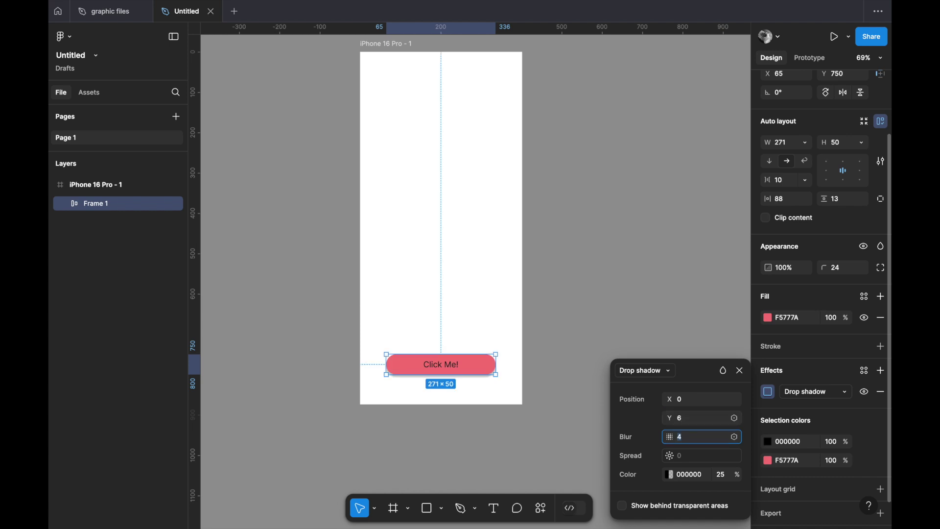
key("Tab")
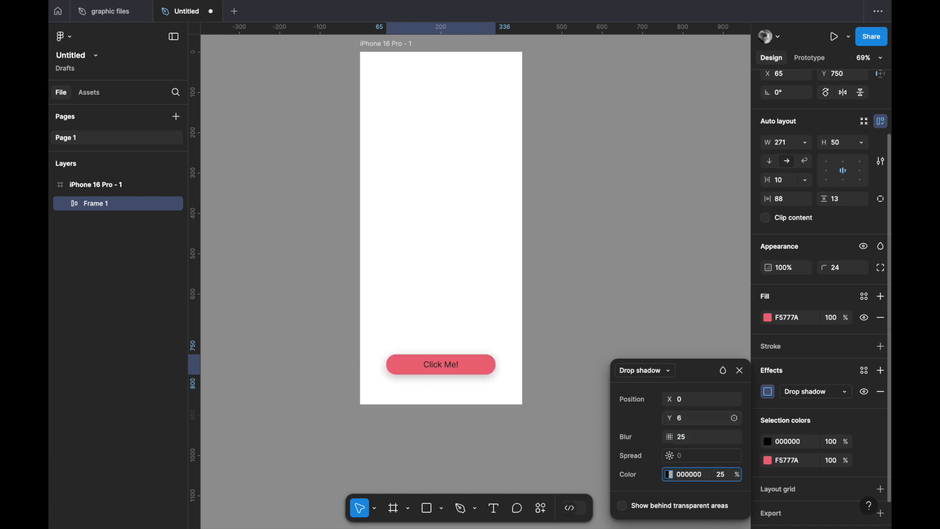
left_click(722, 476)
type("40")
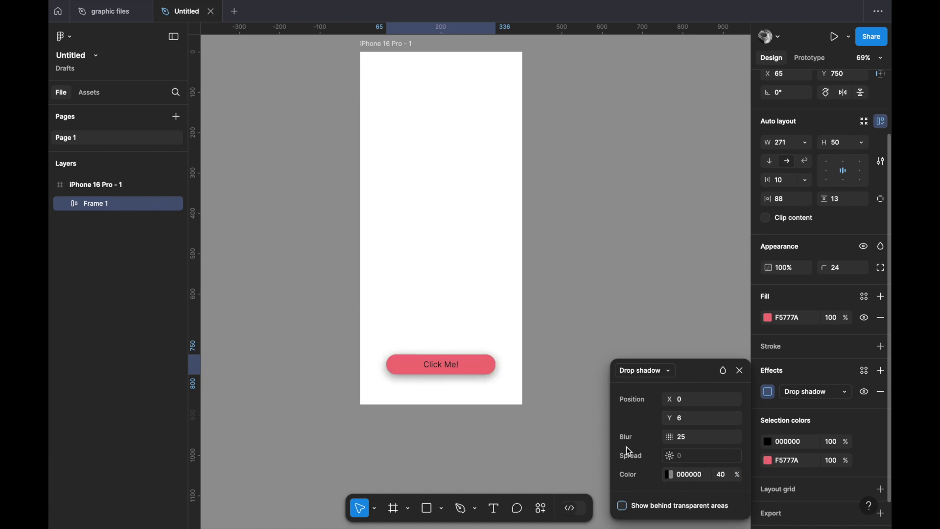
left_click(741, 372)
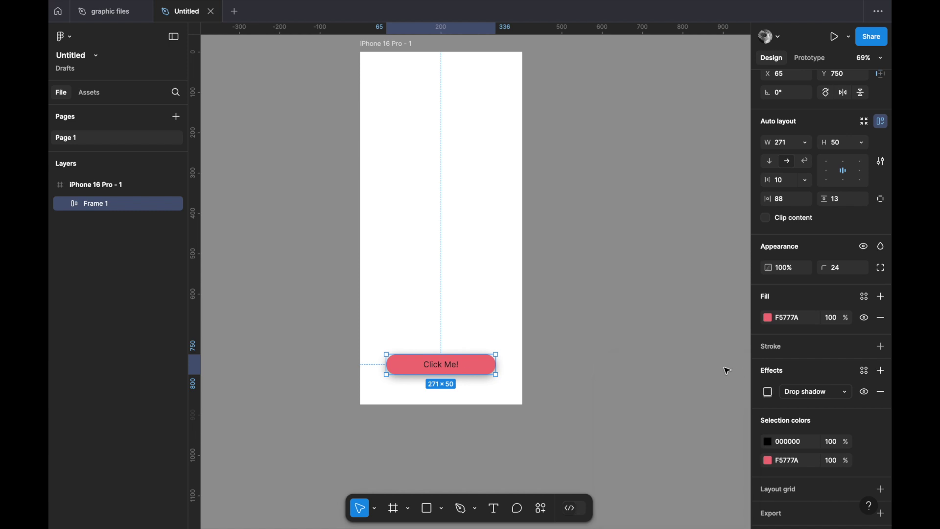
- Select the "Click Me!" text inside the button and browse the available Google fonts for it
double_click(435, 368)
scroll(552, 372, "down", 1)
scroll(602, 380, "left", 1)
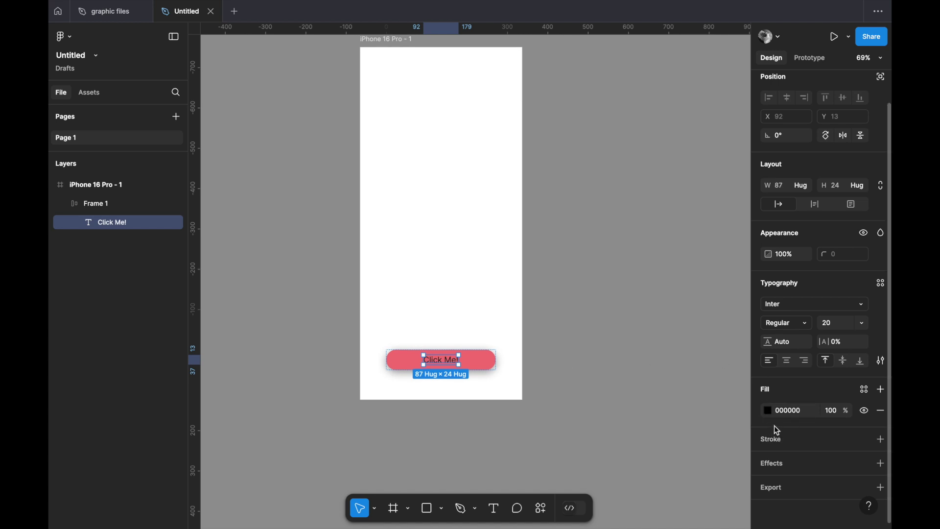
left_click(787, 303)
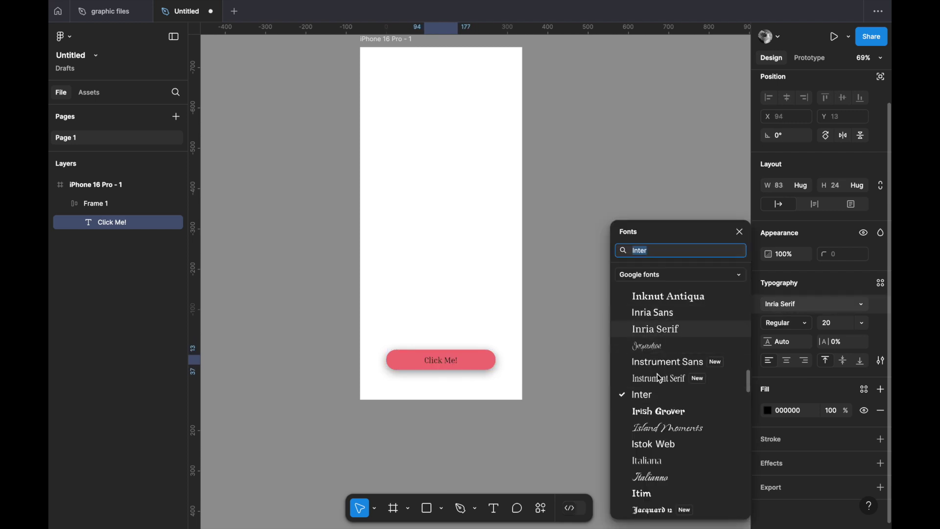
scroll(652, 411, "down", 2)
scroll(652, 411, "down", 5)
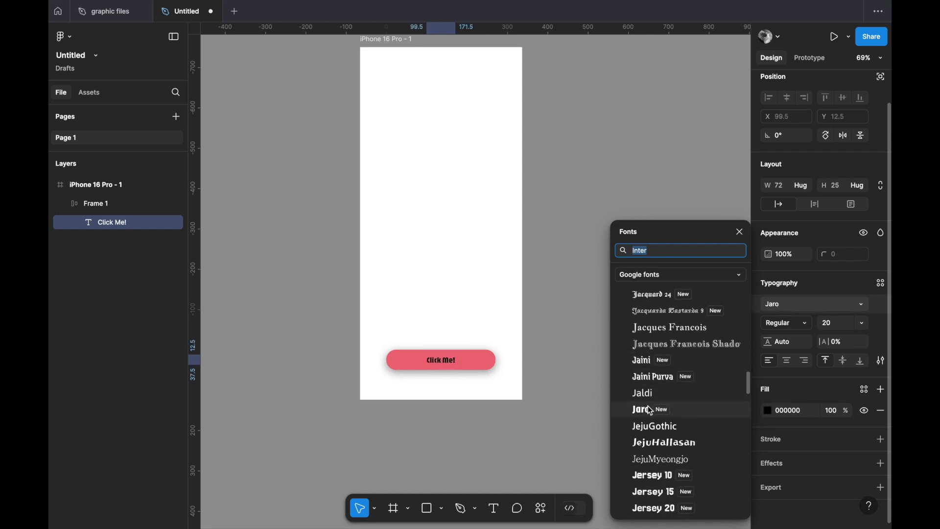
scroll(644, 360, "down", 2)
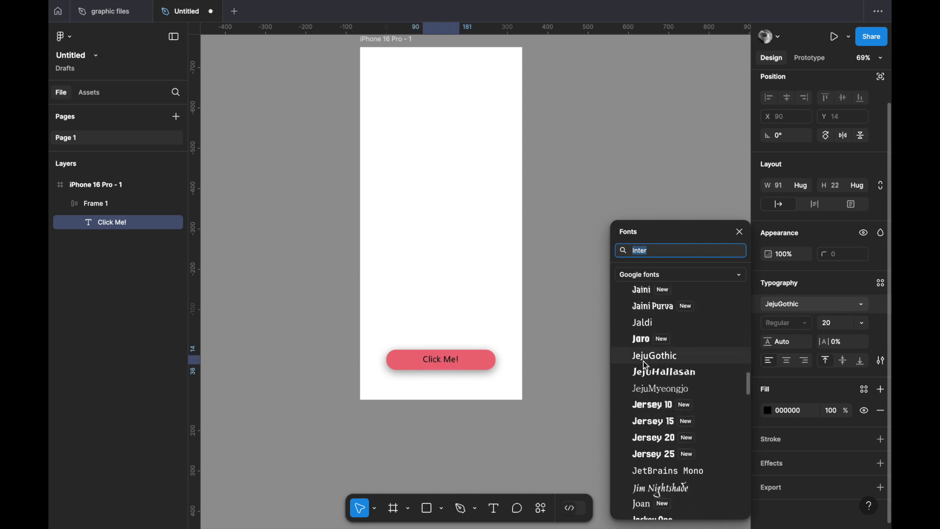
scroll(644, 364, "down", 10)
scroll(644, 364, "down", 2)
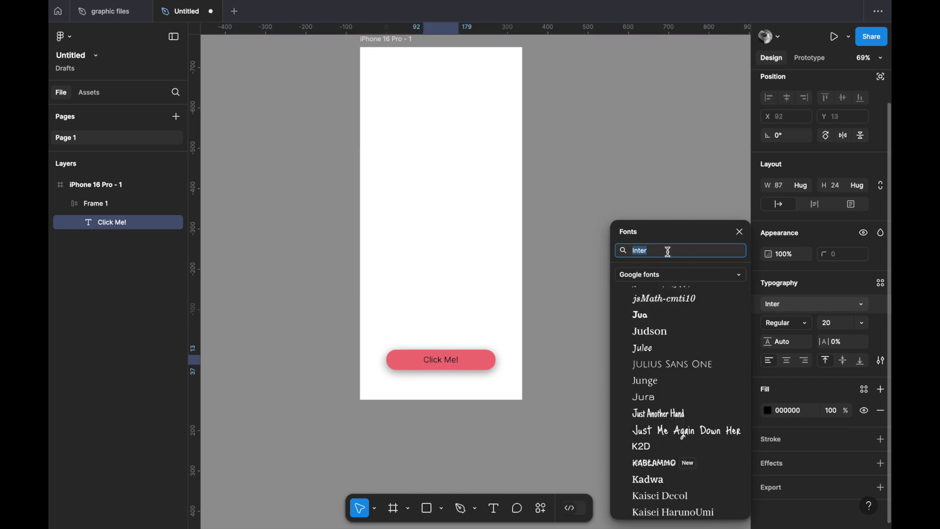
- Search the fonts for "monts" and apply Montserrat to the "Click Me!" text
left_click(668, 252)
key("BackSpace")
key("BackSpace")
key("BackSpace")
key("BackSpace")
key("BackSpace")
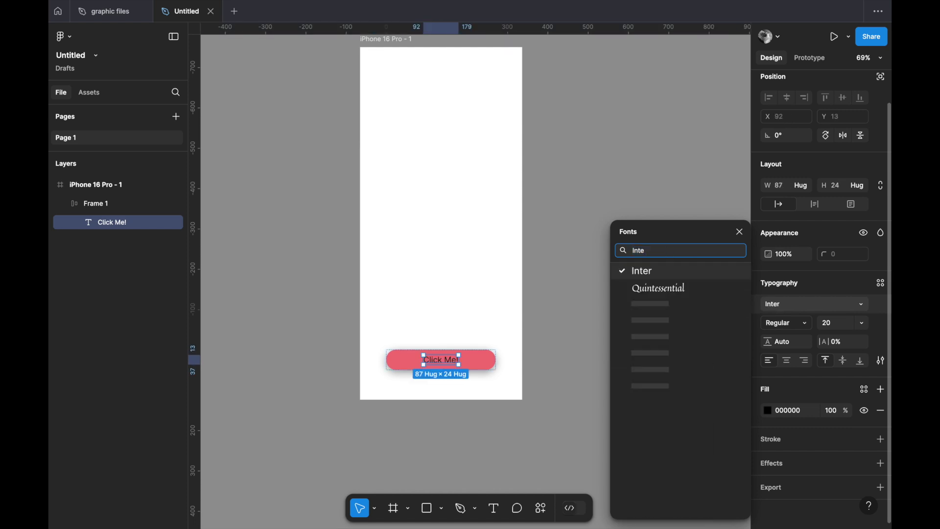
type("mo")
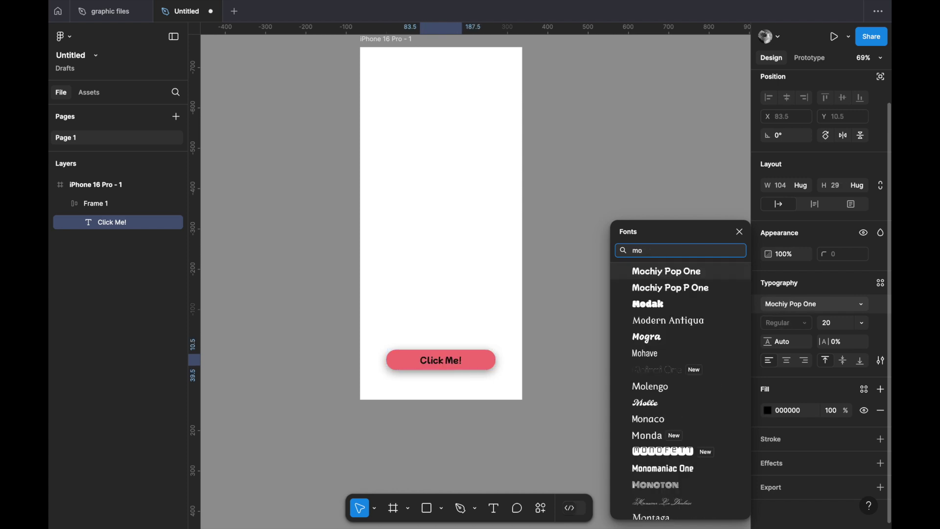
type("nts")
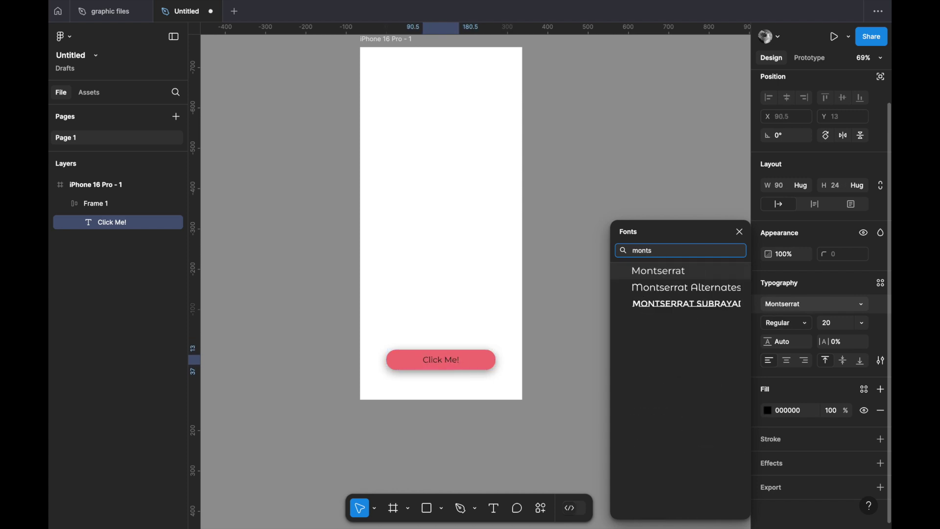
left_click(656, 270)
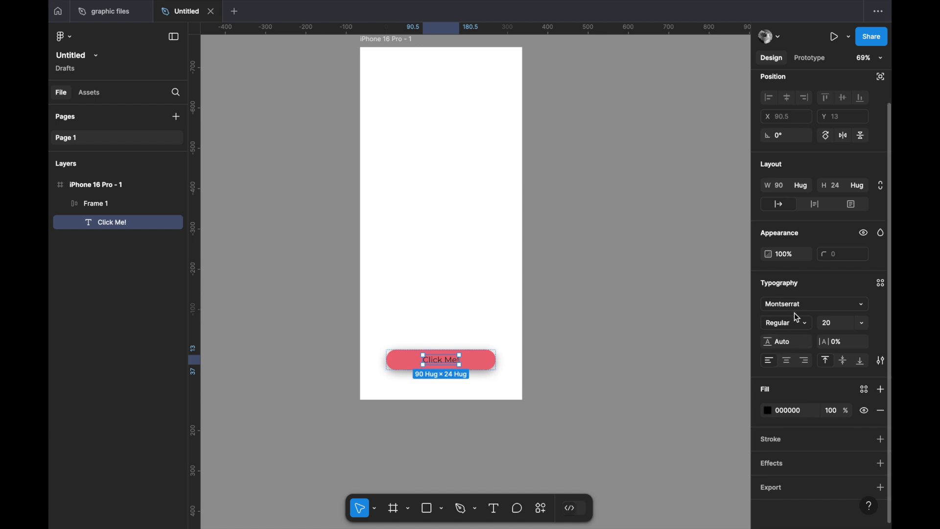
- Set the "Click Me!" text's font weight to ExtraBold and deselect it
left_click(803, 324)
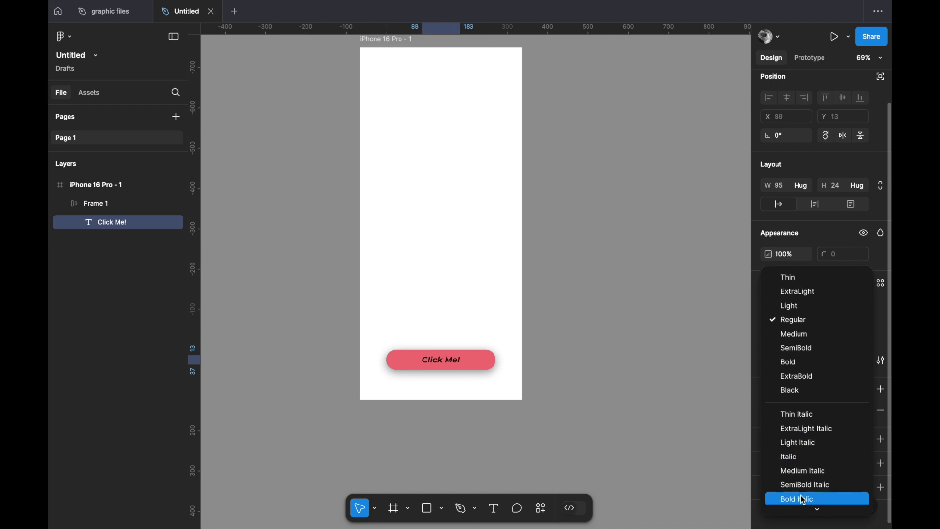
left_click(795, 376)
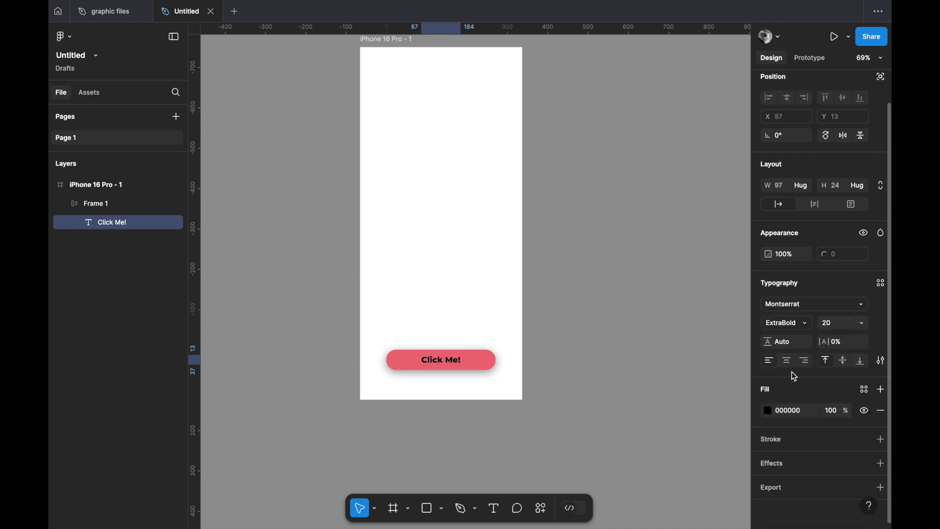
scroll(451, 321, "up", 1)
scroll(450, 321, "up", 3)
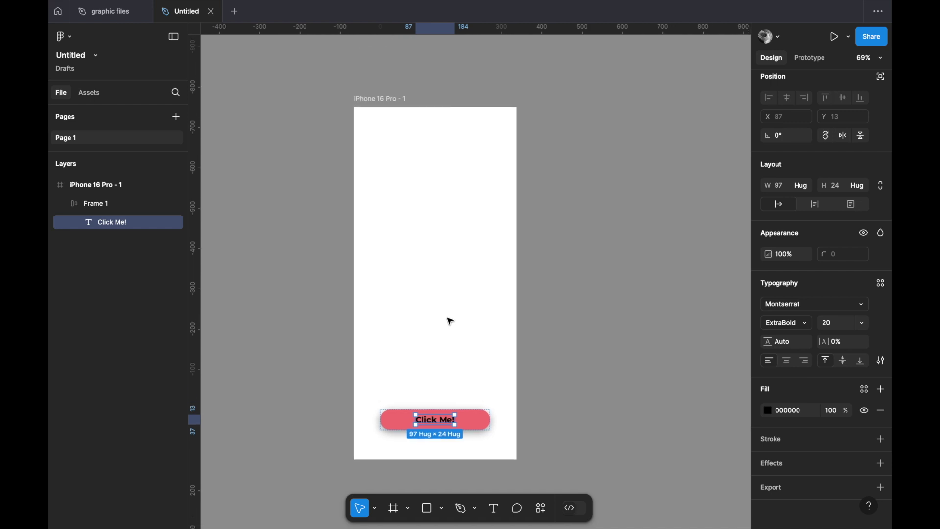
left_click(448, 359)
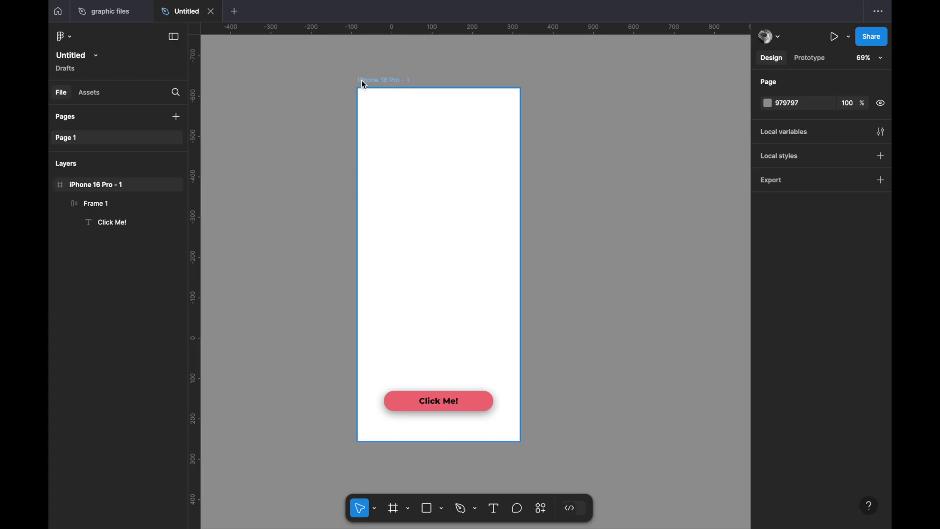
- Move the iPhone 16 Pro frame to about X -271, Y -631 and deselect it
left_click_drag(364, 85, 315, 80)
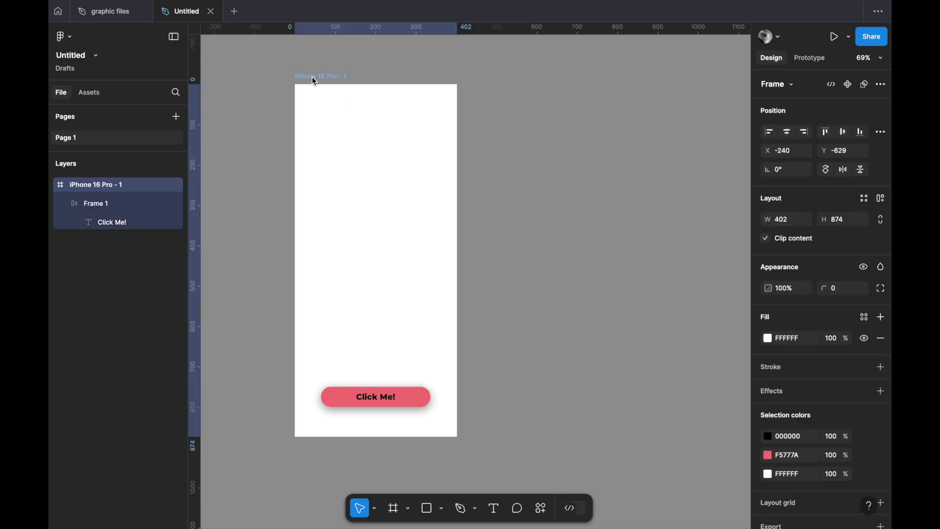
scroll(509, 158, "down", 1)
scroll(510, 161, "down", 2)
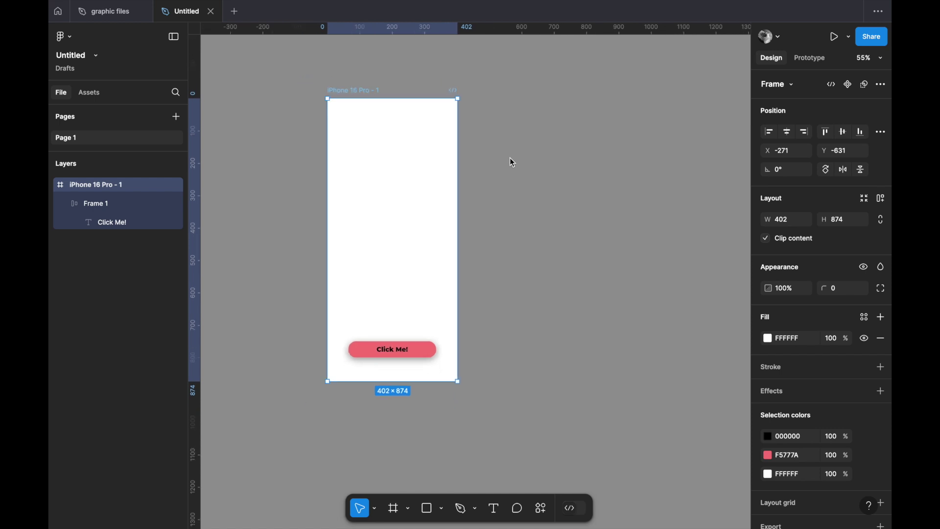
left_click(543, 177)
- Start the Frame tool and examine its preset sizes for phone, tablet, desktop, paper, social media and Figma Community
scroll(544, 177, "right", 5)
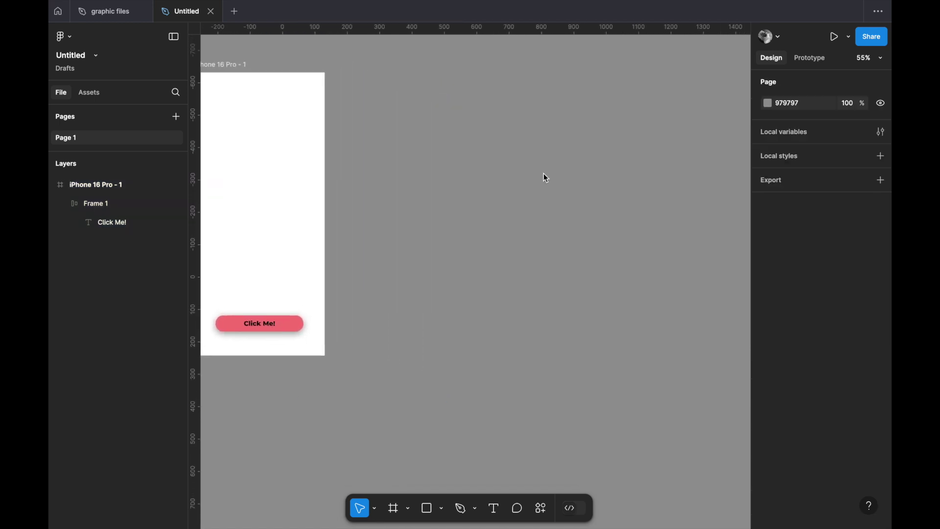
left_click(408, 509)
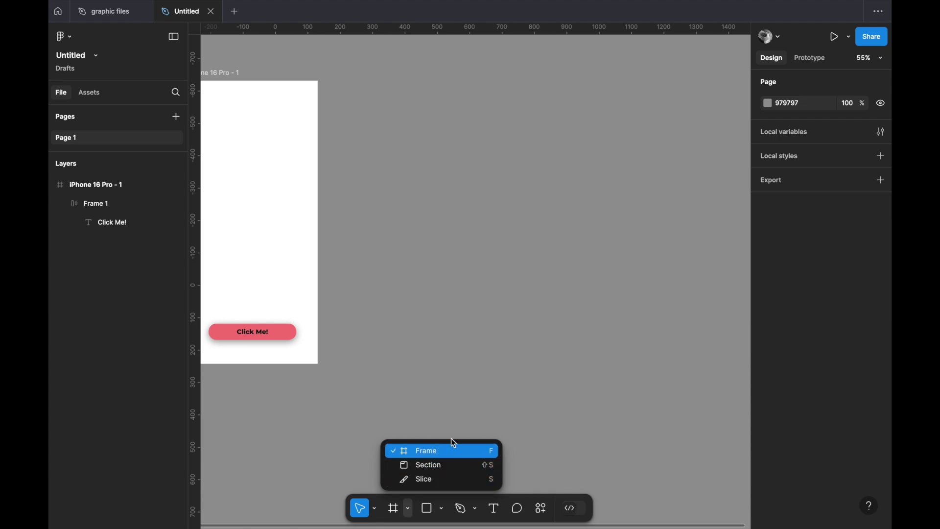
left_click(435, 452)
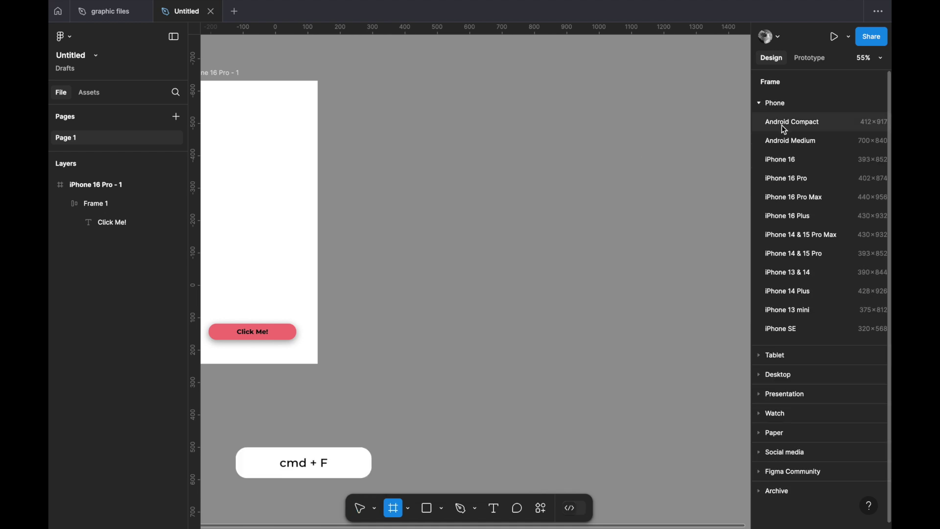
left_click(761, 106)
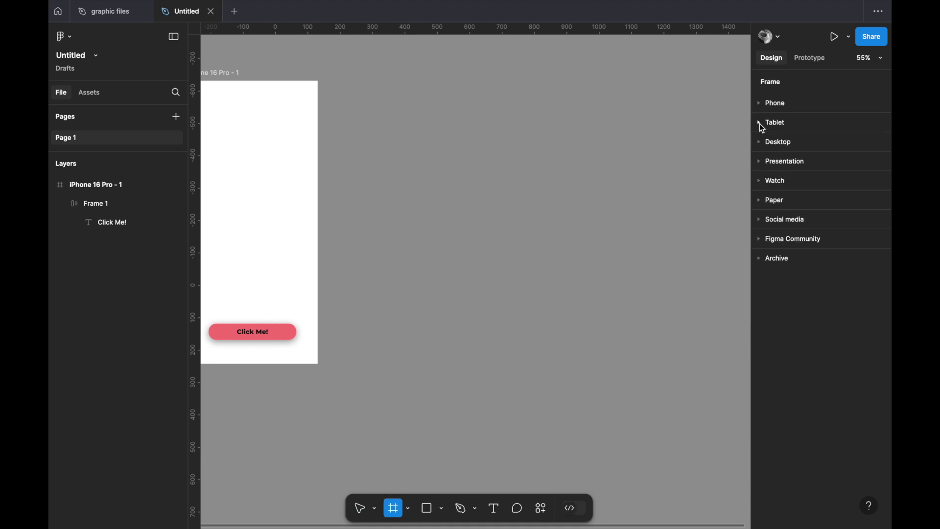
left_click(763, 128)
left_click(762, 127)
left_click(764, 143)
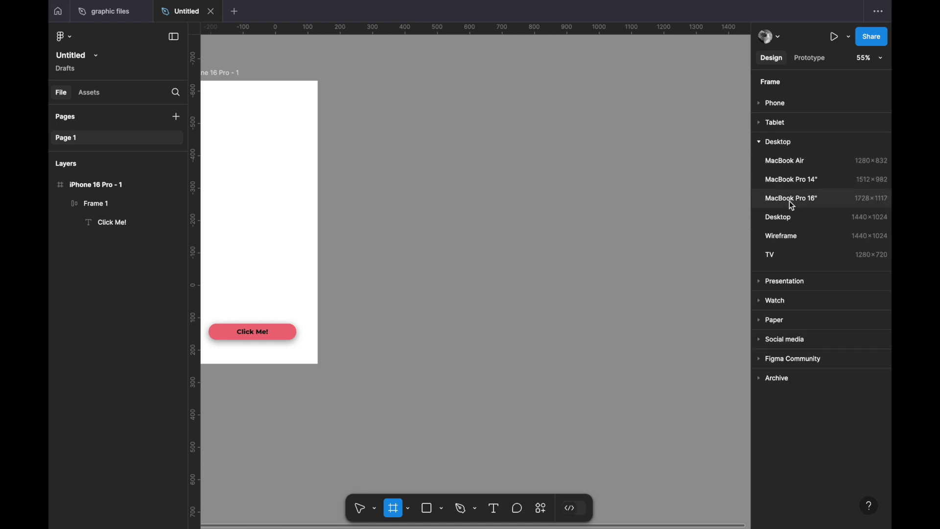
left_click(764, 144)
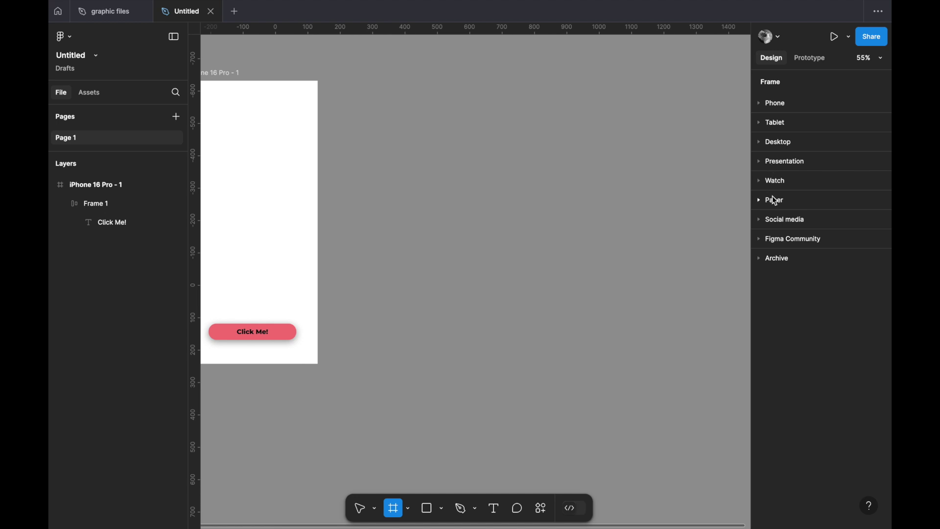
left_click(761, 201)
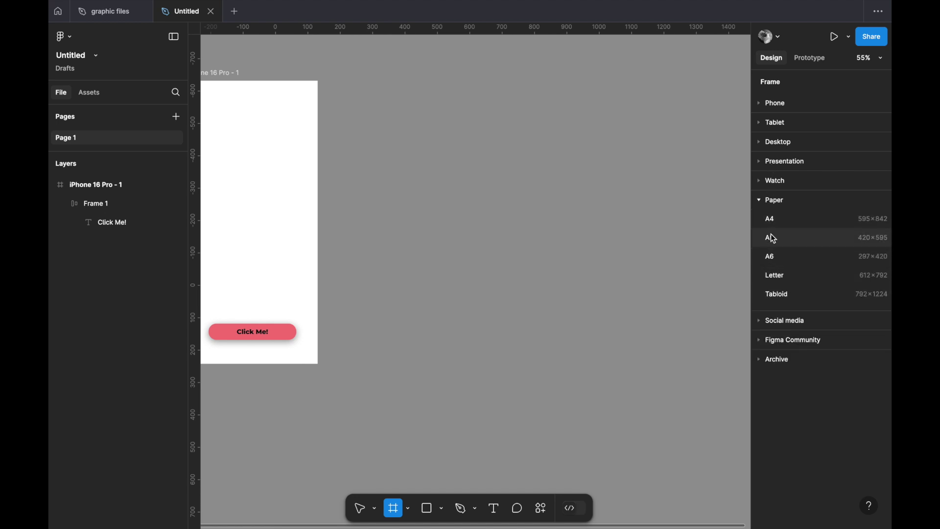
left_click(762, 199)
left_click(765, 221)
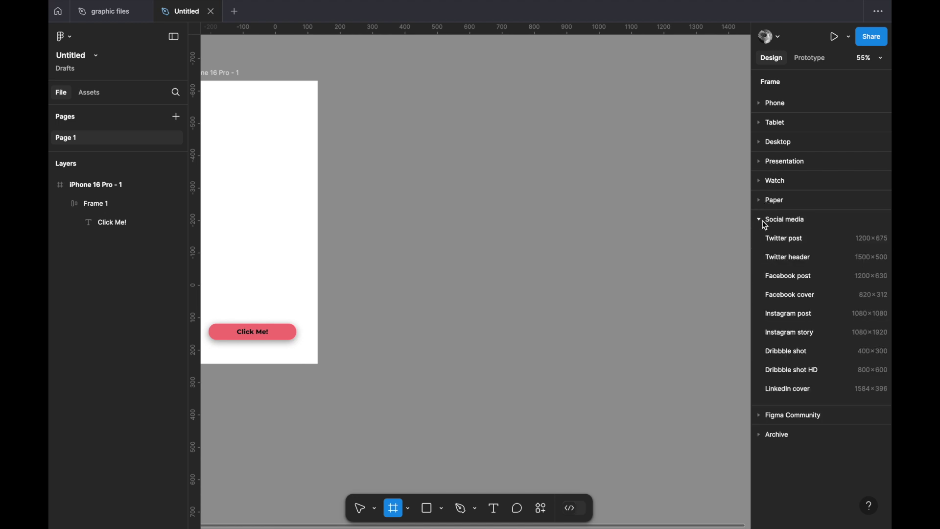
left_click(762, 221)
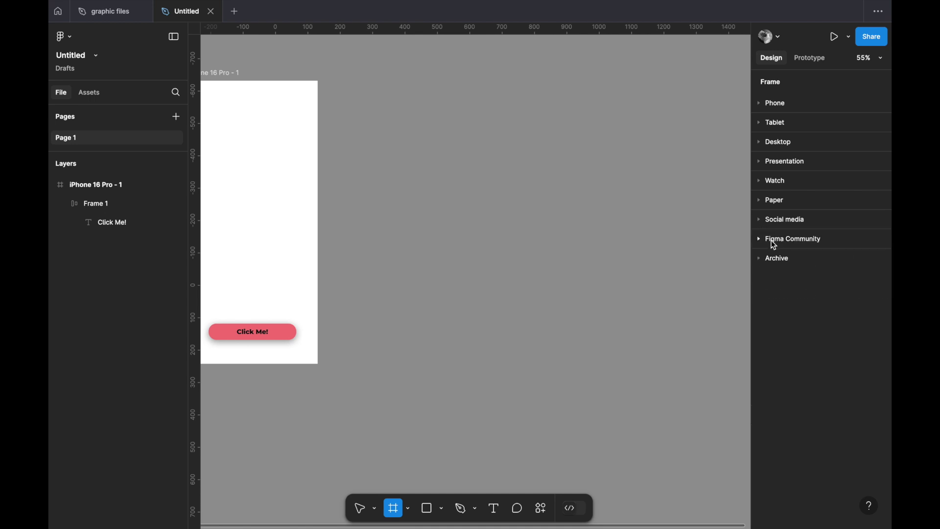
left_click(763, 241)
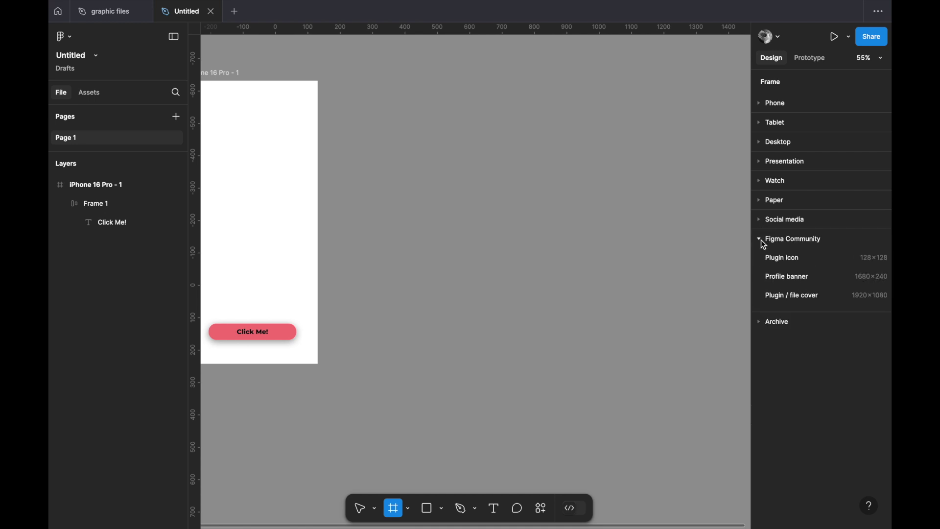
left_click(764, 244)
- Draw a custom frame about 668 × 555 beside the phone frame and move it to about X 510, Y -301
mouse_move(430, 137)
left_mouse_down()
mouse_move(609, 317)
mouse_move(645, 317)
left_mouse_up()
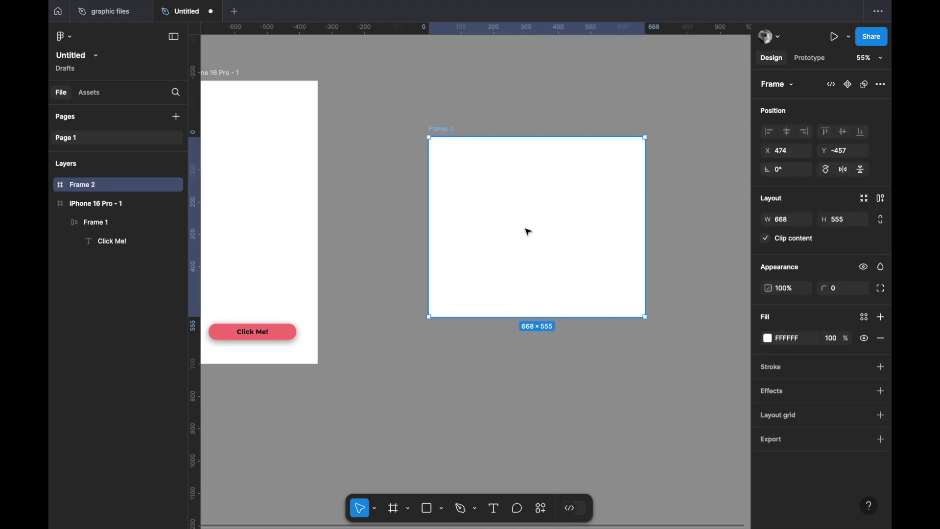
left_click_drag(523, 176, 545, 214)
scroll(546, 214, "right", 3)
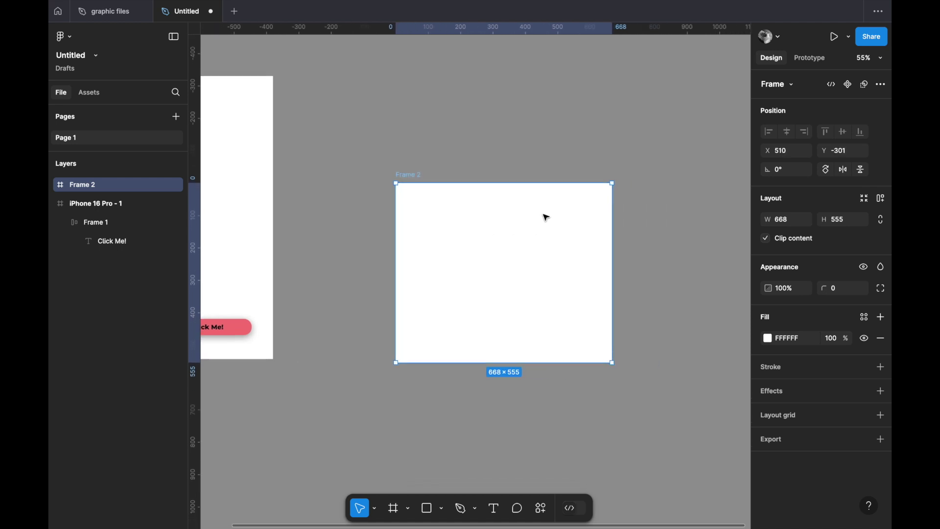
- Set the new frame's width to 1920 and its height to 1080
scroll(545, 215, "right", 2)
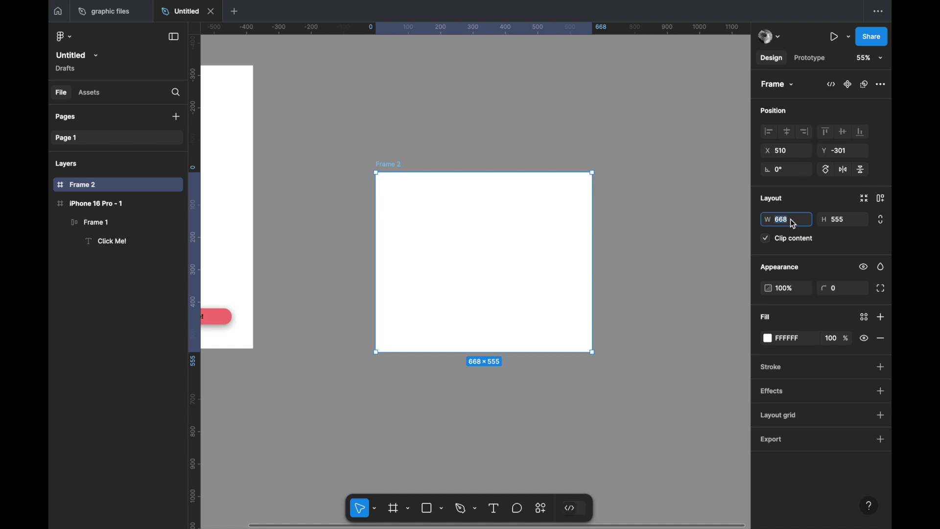
type("1920")
key("Tab")
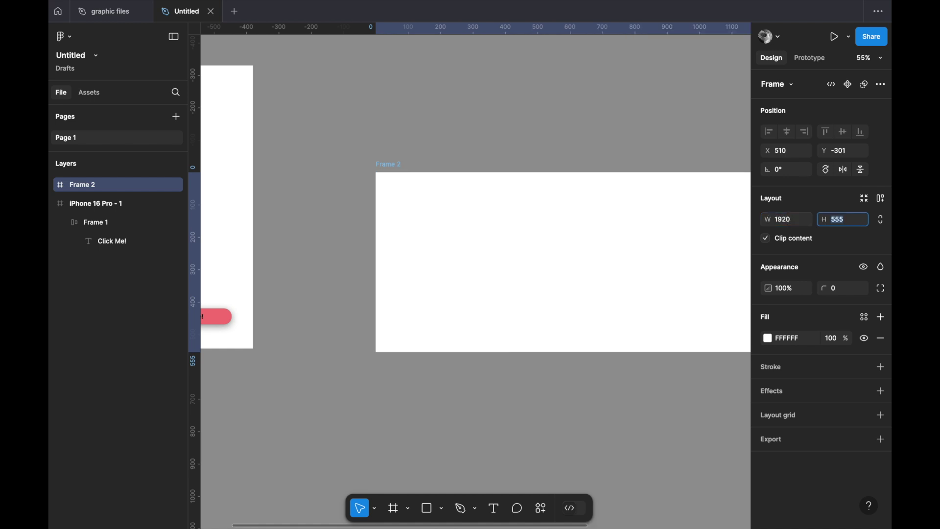
type("1080")
key("Tab")
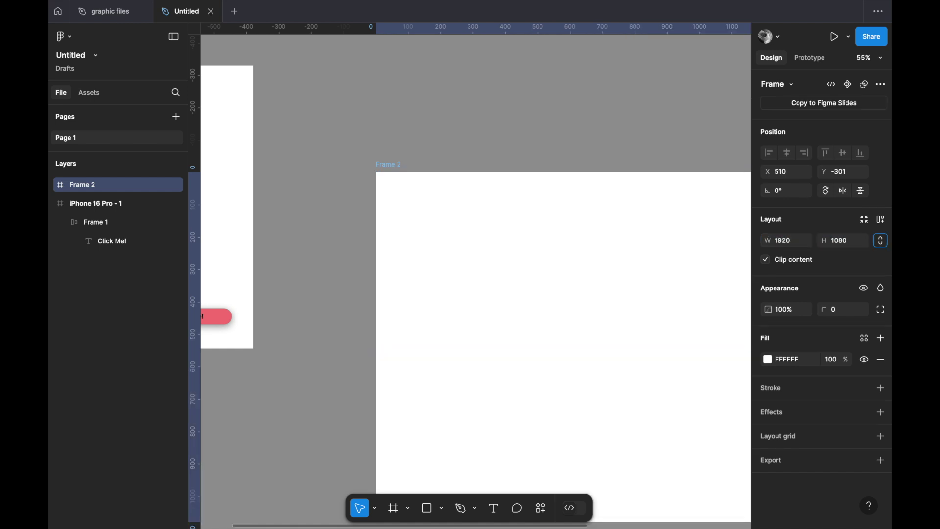
- Move the 1920 × 1080 frame below the phone frame, to about X 426, Y 563
scroll(677, 154, "down", 3)
scroll(678, 153, "right", 4)
scroll(679, 157, "down", 1)
scroll(679, 156, "down", 6)
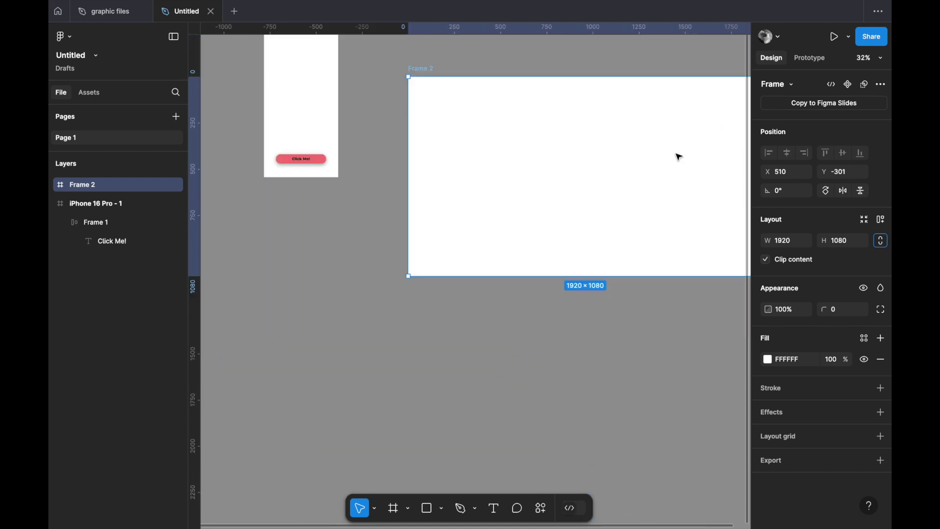
scroll(679, 157, "up", 3)
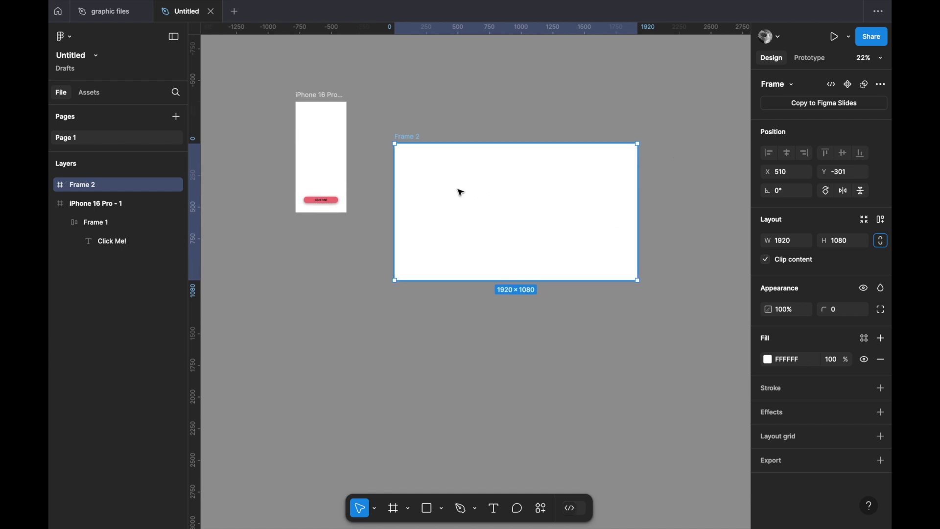
left_click_drag(478, 198, 468, 308)
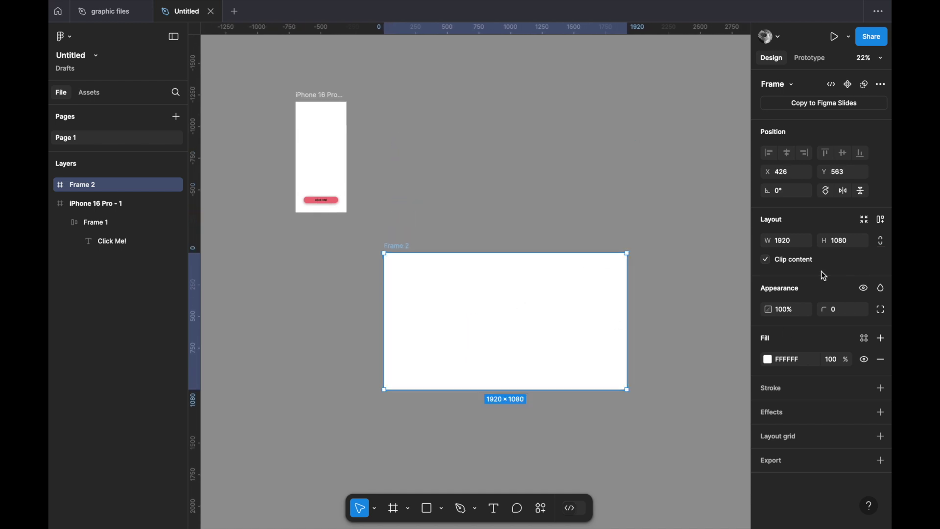
- Change the large frame's fill from white to the muted blue 436D9A
left_click(769, 359)
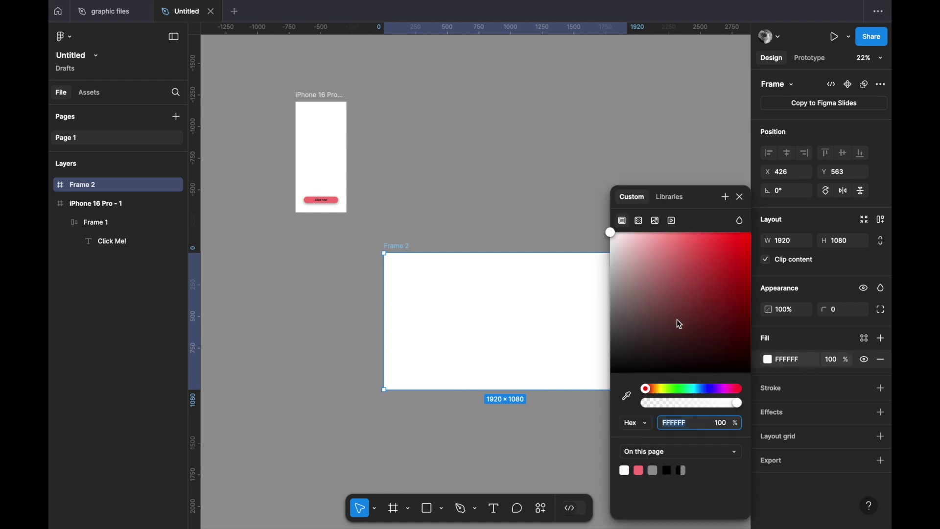
mouse_move(684, 389)
left_mouse_down()
mouse_move(725, 389)
mouse_move(646, 389)
mouse_move(699, 391)
left_mouse_up()
left_click(690, 289)
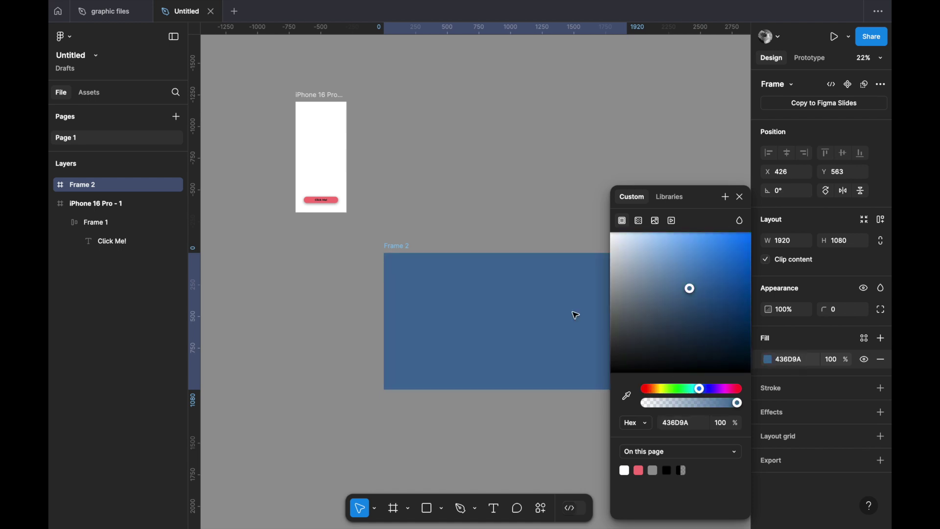
- Give the large frame a linear gradient fill running diagonally from its upper-left area to its lower-right area
scroll(556, 297, "right", 3)
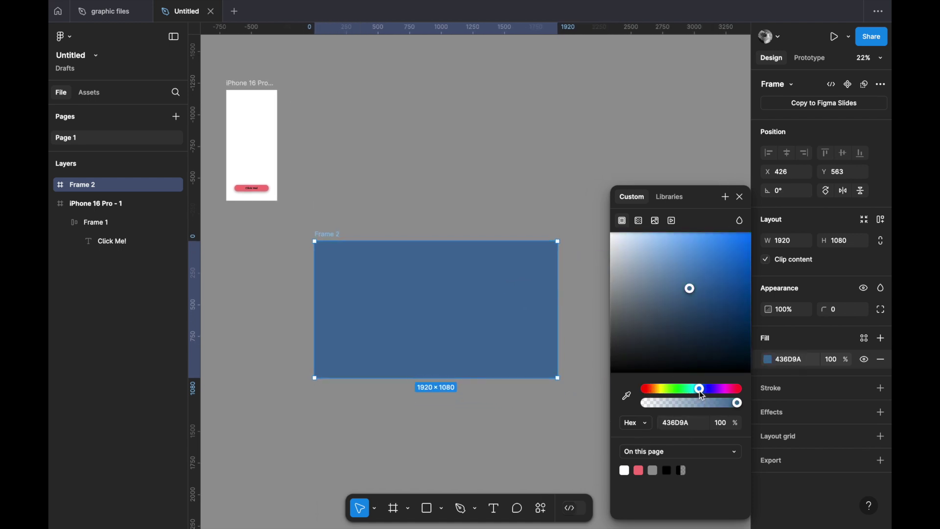
left_click(639, 222)
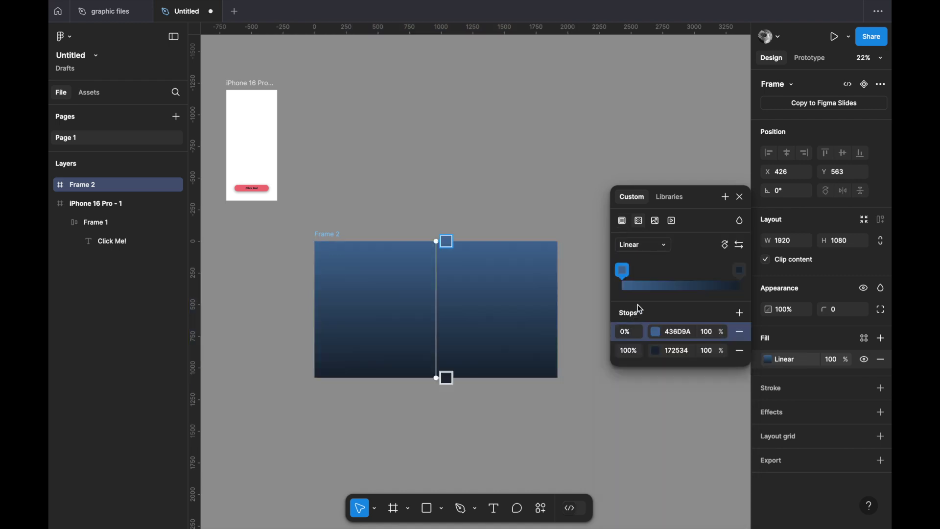
left_click_drag(436, 241, 341, 241)
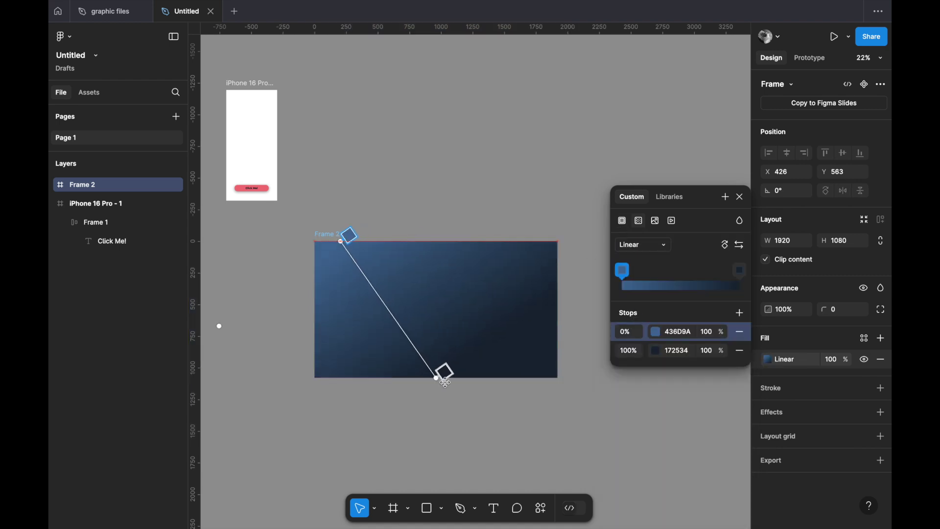
left_click_drag(436, 378, 523, 373)
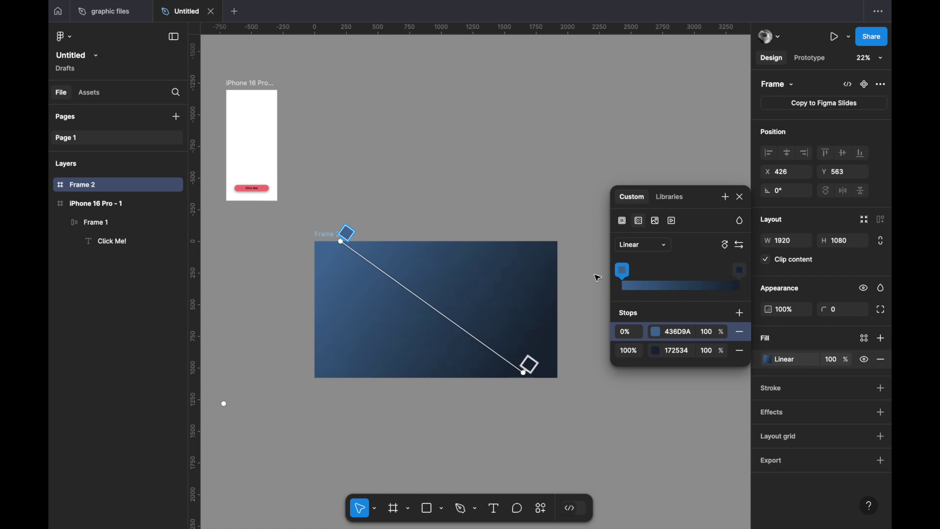
- Change the gradient's 0% stop to the green 439A55
left_click(656, 332)
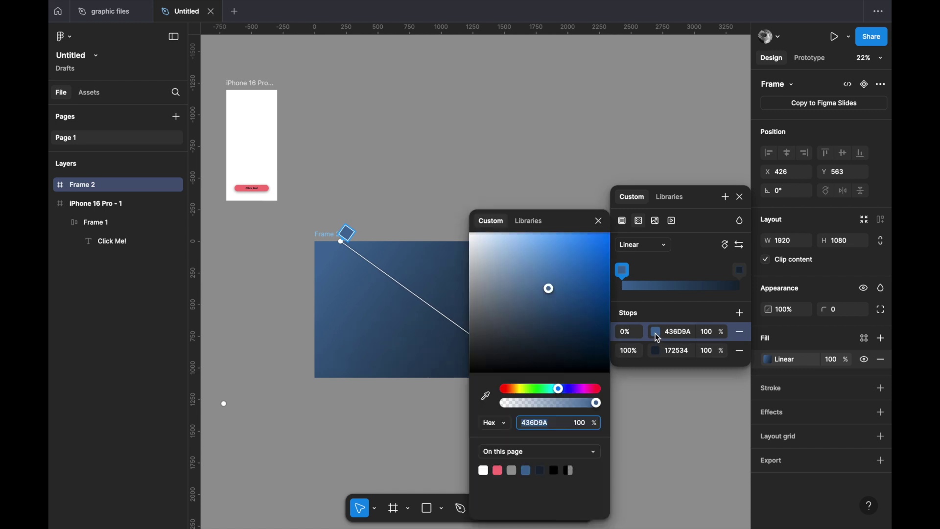
left_click(540, 389)
left_click(599, 221)
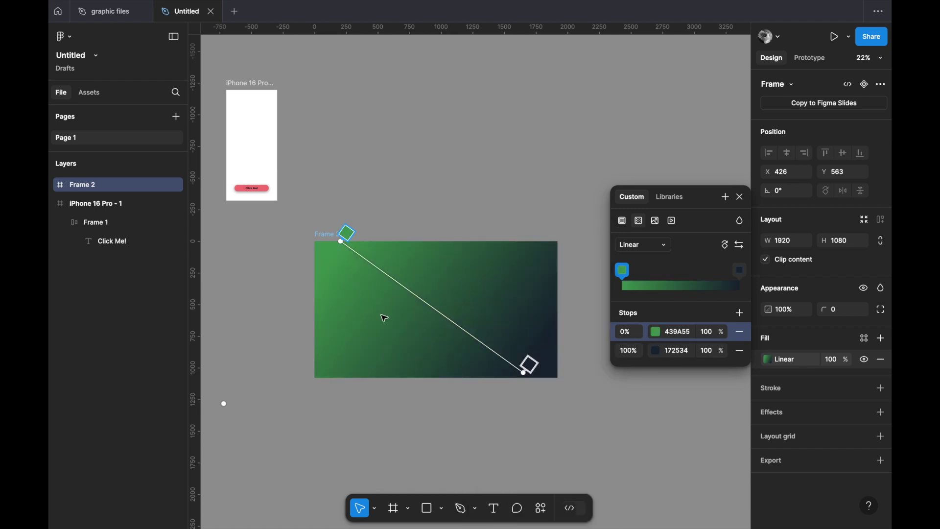
- Try an image fill on the large frame, then switch to a solid fill in the pale green D2F0D8
left_click(656, 220)
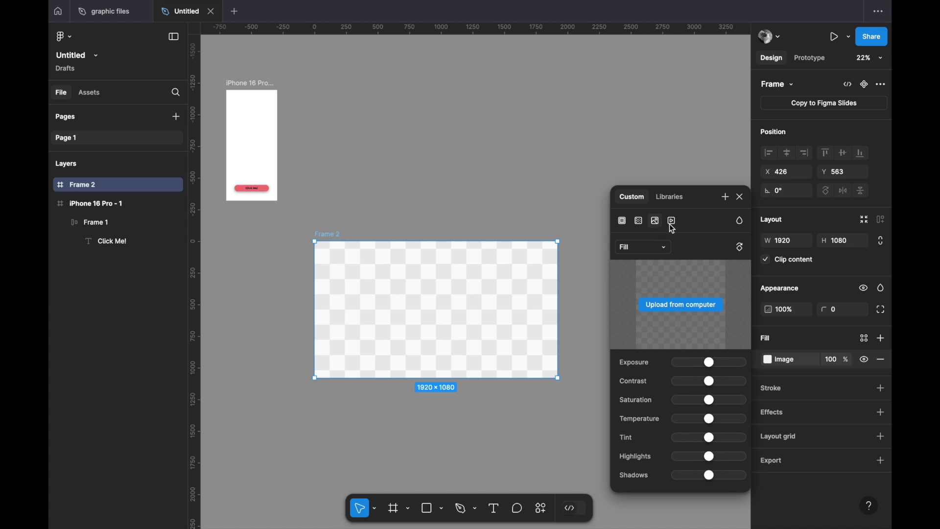
left_click(623, 222)
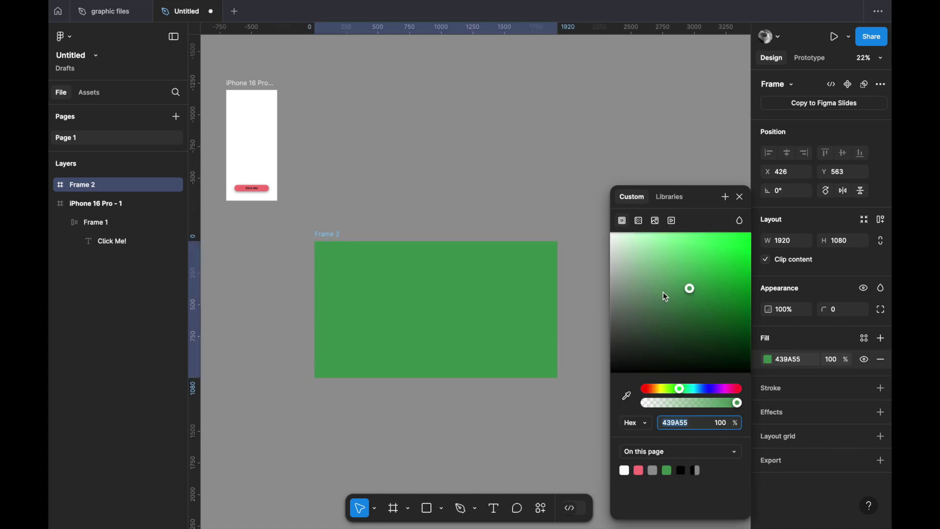
left_click_drag(652, 271, 634, 236)
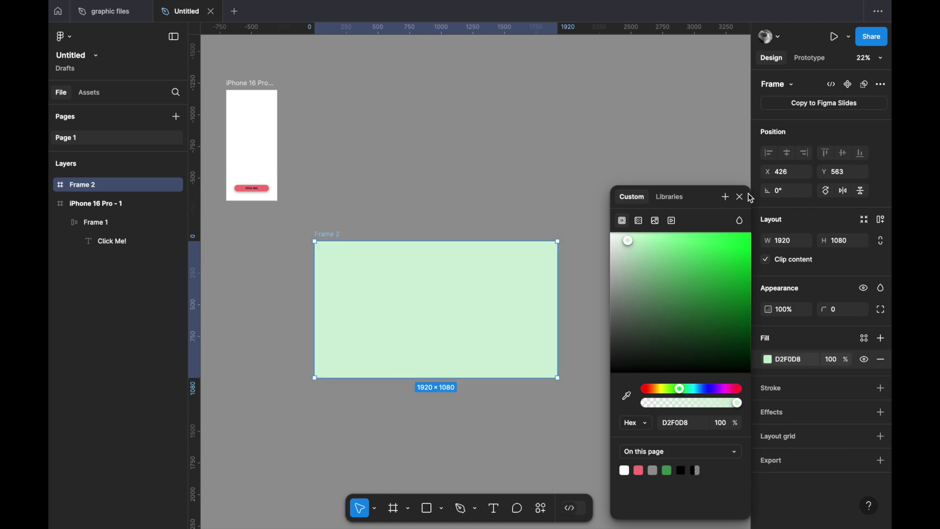
left_click(741, 197)
- Draw an ellipse about 339 × 297 inside the pale green frame, at about X 238, Y 194
scroll(415, 277, "left", 5)
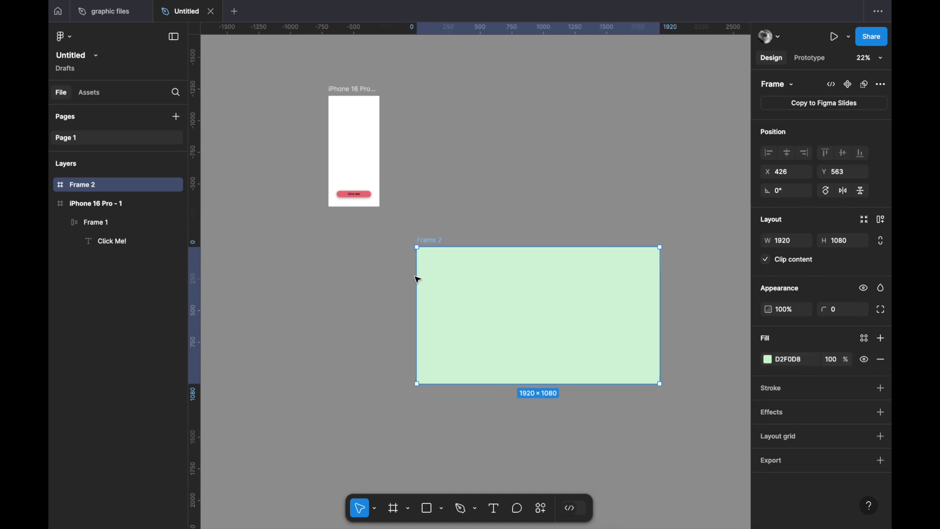
scroll(418, 279, "right", 1)
left_click(440, 509)
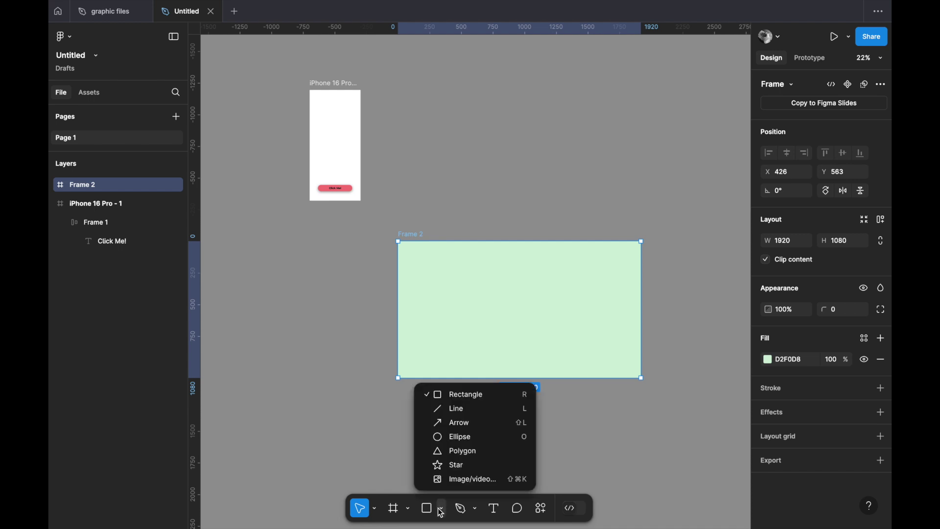
left_click(456, 438)
left_click_drag(429, 269, 472, 304)
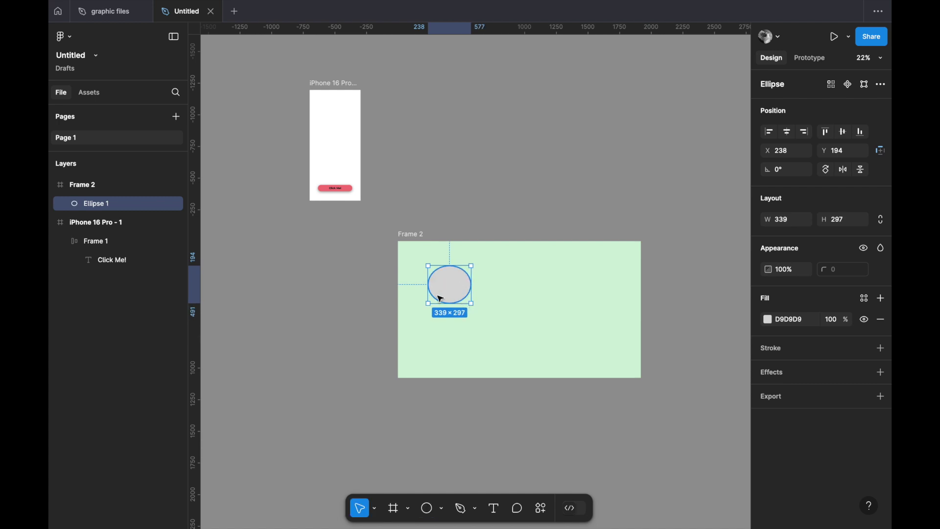
double_click(78, 181)
left_click(417, 237)
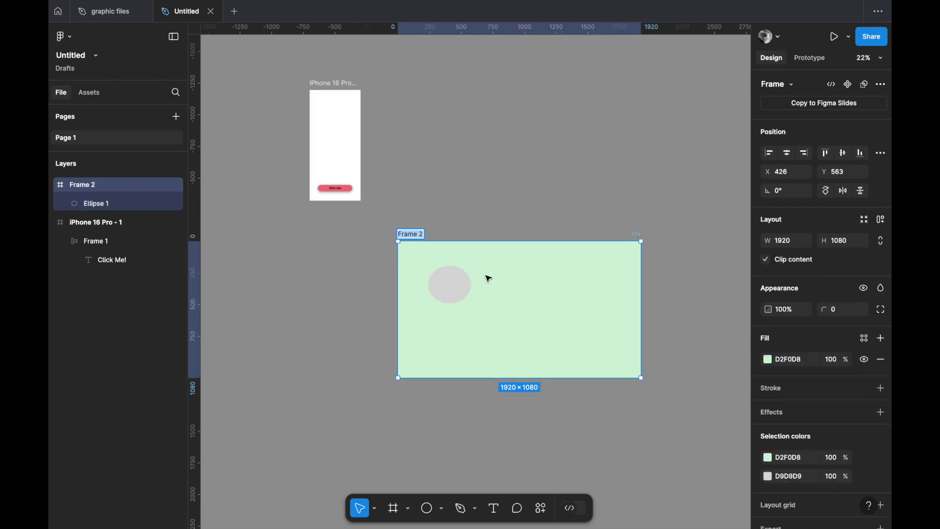
key("Escape")
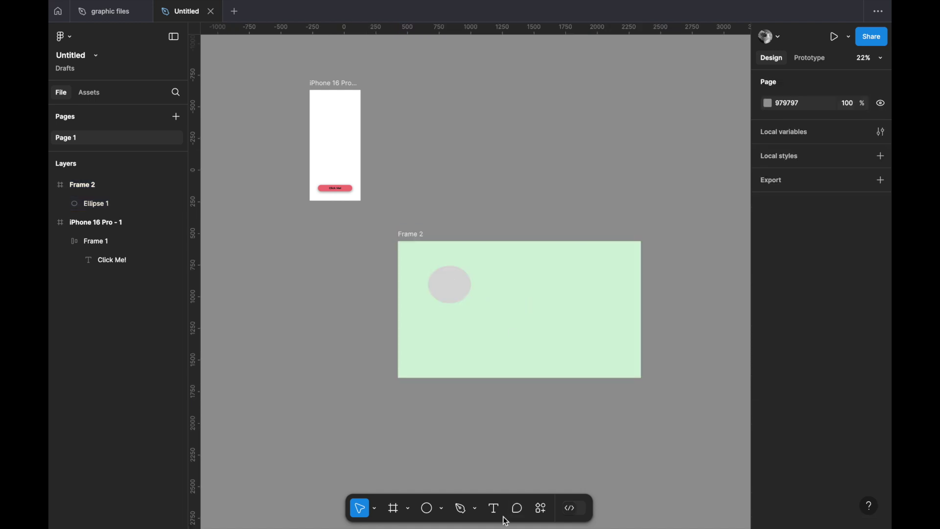
- Add the text "test text" near the middle of the green frame, at about X 758, Y 540, with font size 64
left_click(493, 508)
left_click_drag(494, 310, 571, 327)
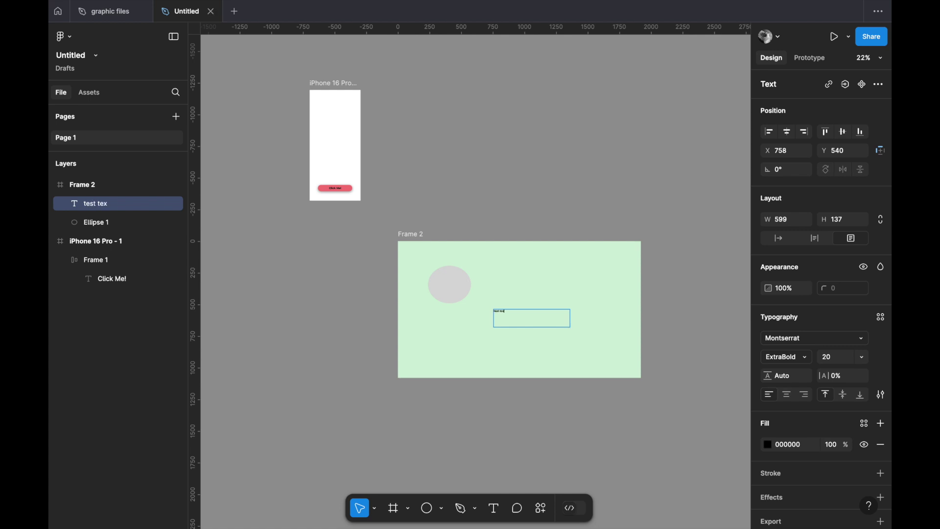
key("Escape")
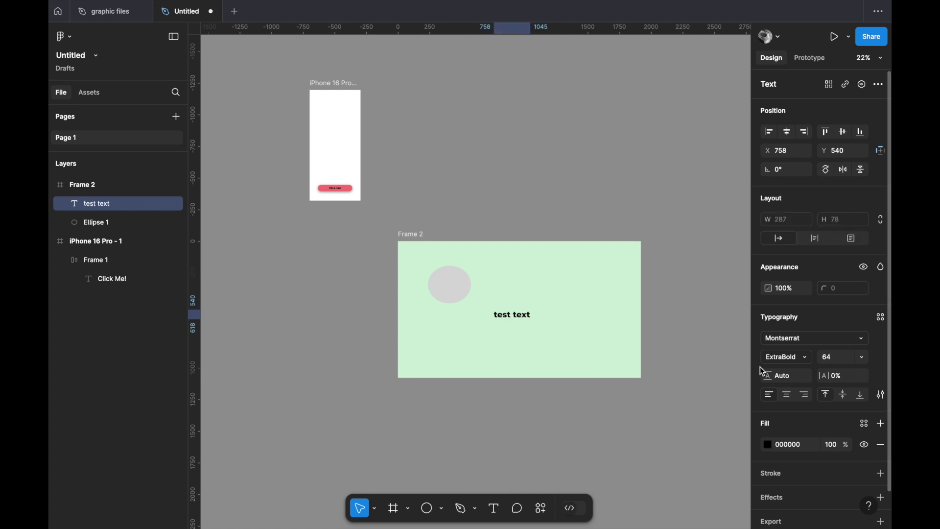
- Change the text's font to MonteCarlo and set its size to 100
left_click(793, 338)
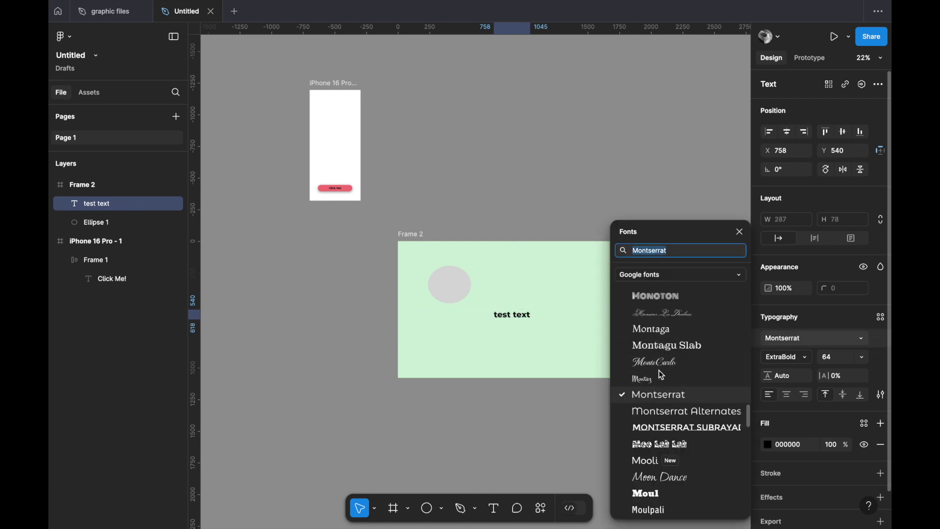
left_click(657, 364)
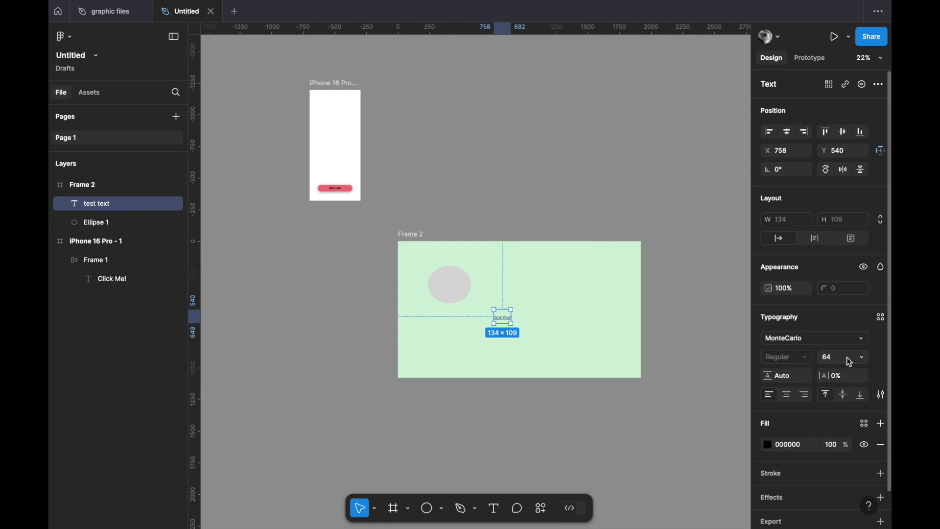
type("100")
key("Return")
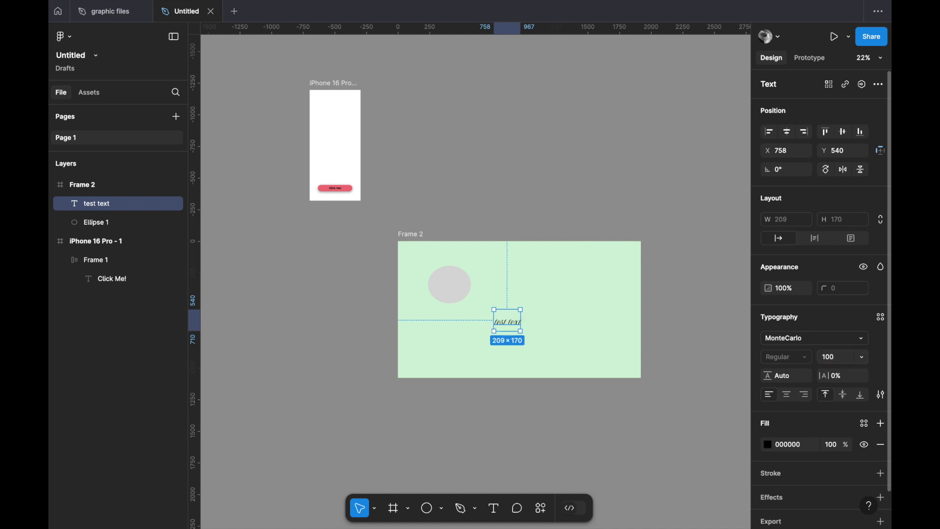
- Arrange the text above the ellipse and its copy at about X 1148, Y 333, and move the frame to about X 185, Y 688
left_click_drag(510, 323, 514, 267)
left_click_drag(454, 288, 569, 307)
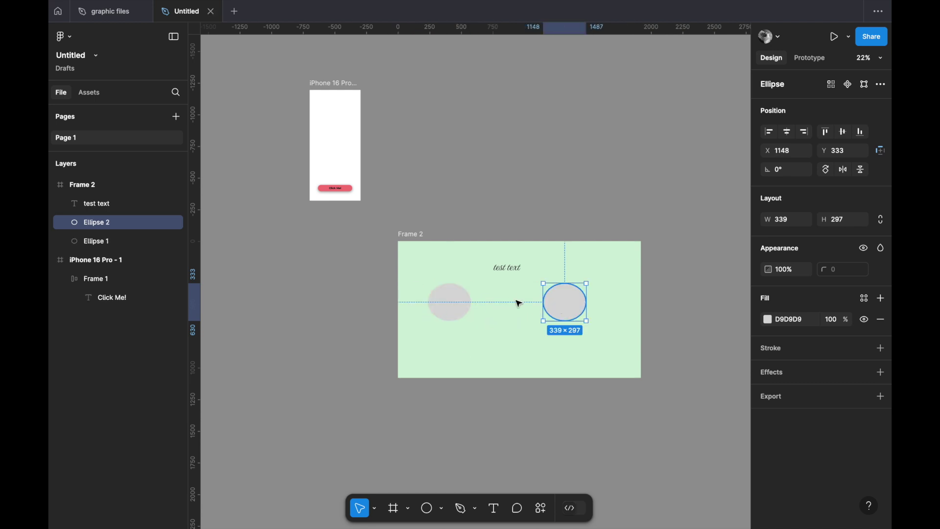
left_click_drag(412, 236, 379, 251)
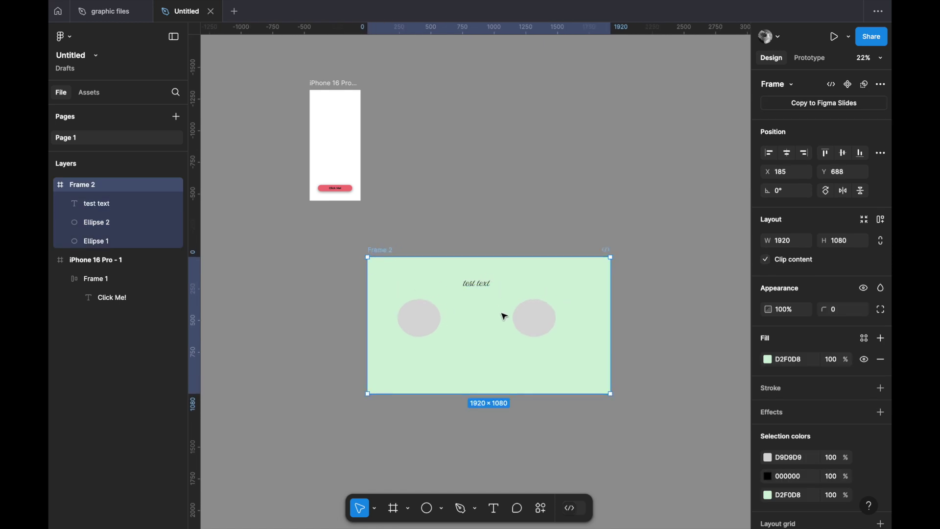
- Undo the frame move, the ellipse duplication and the text's position, font and size changes
key("ctrl+z")
key("ctrl+z")
key("ctrl+z")
key("ctrl+z")
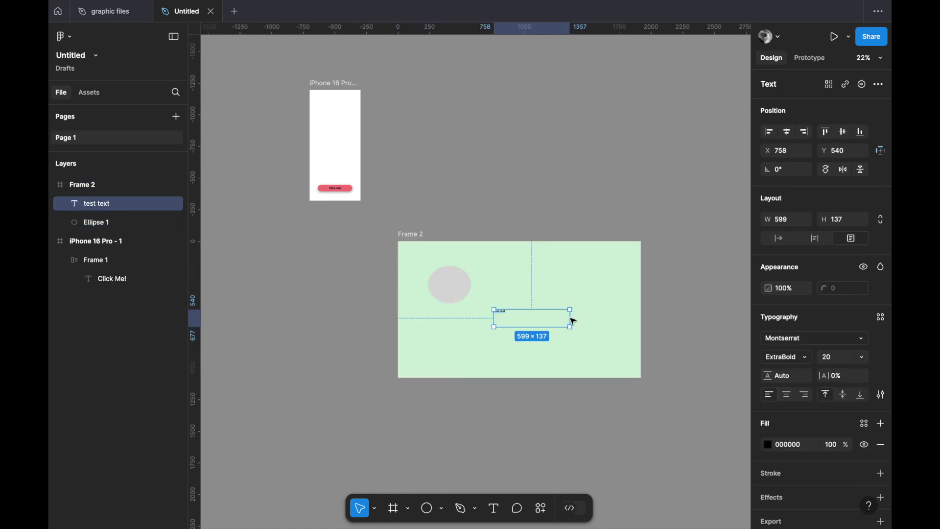
key("ctrl+z")
left_click(852, 360)
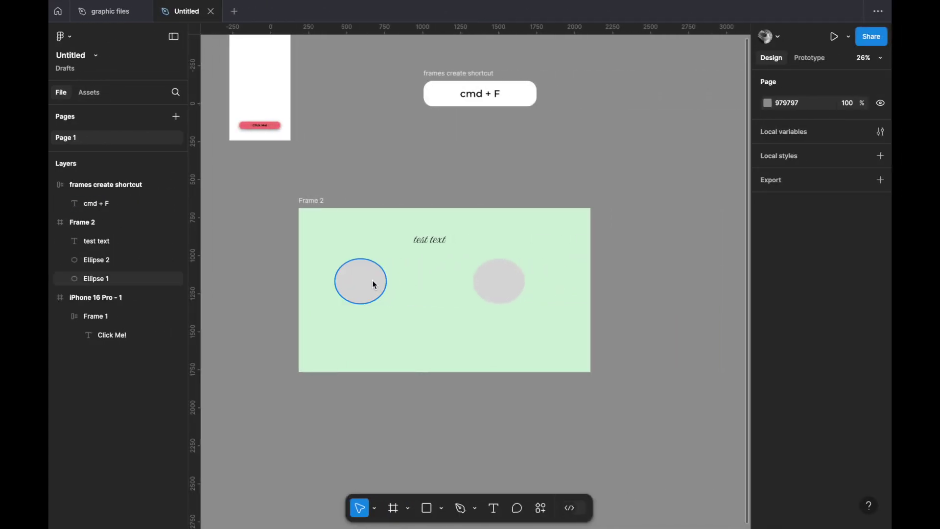
- Duplicate the green frame's first ellipse twice, placing the copies near the frame's centre and lower edge
left_click(372, 281)
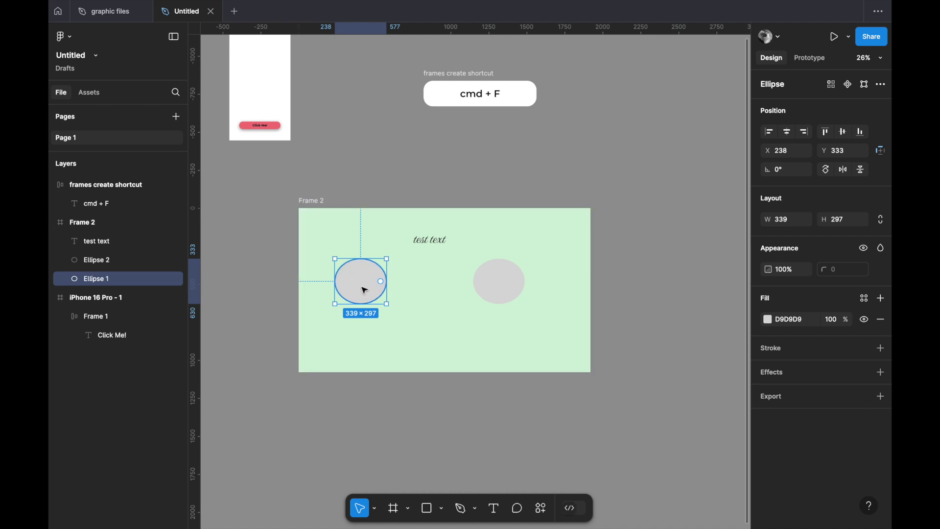
left_click_drag(365, 289, 420, 316)
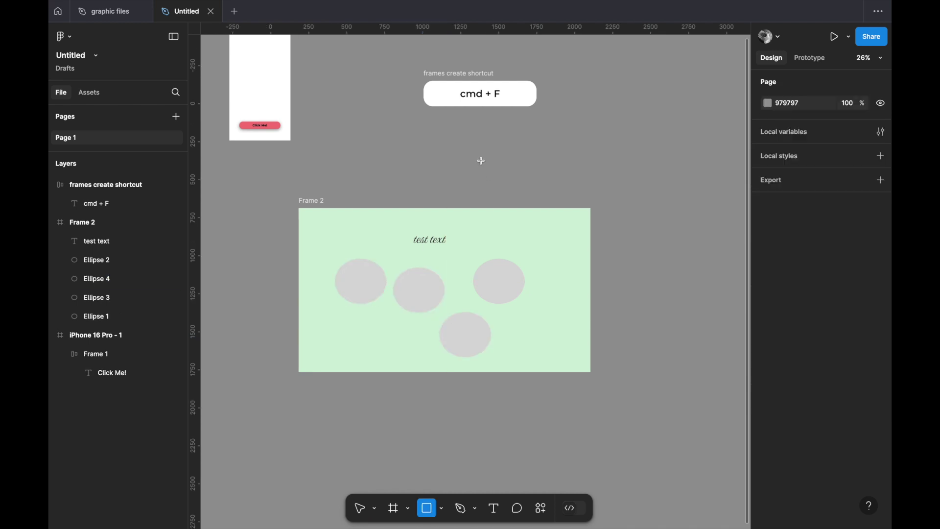
- Draw a wide rectangle just above the green frame, plus an ellipse and a line to its right
left_click_drag(497, 168, 573, 185)
left_click(630, 192)
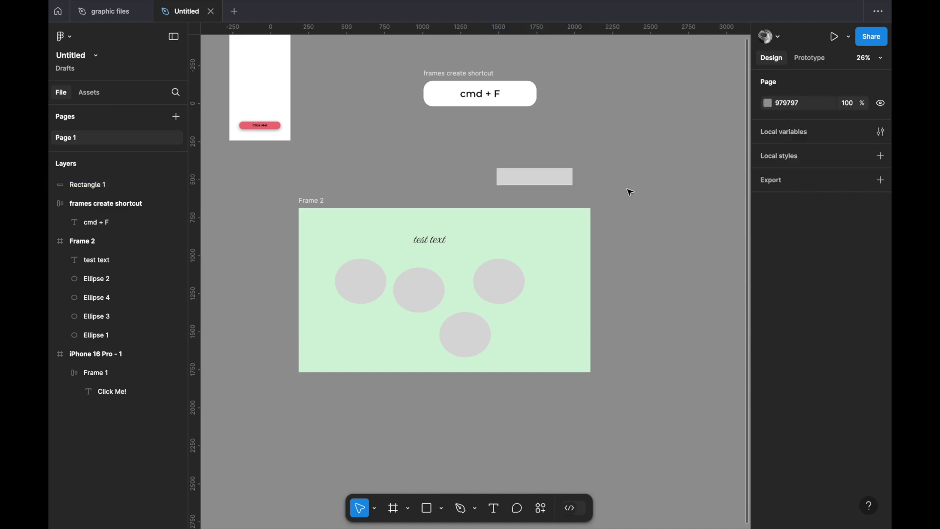
- Rename the green 1920 × 1080 frame as "test"
left_click(315, 201)
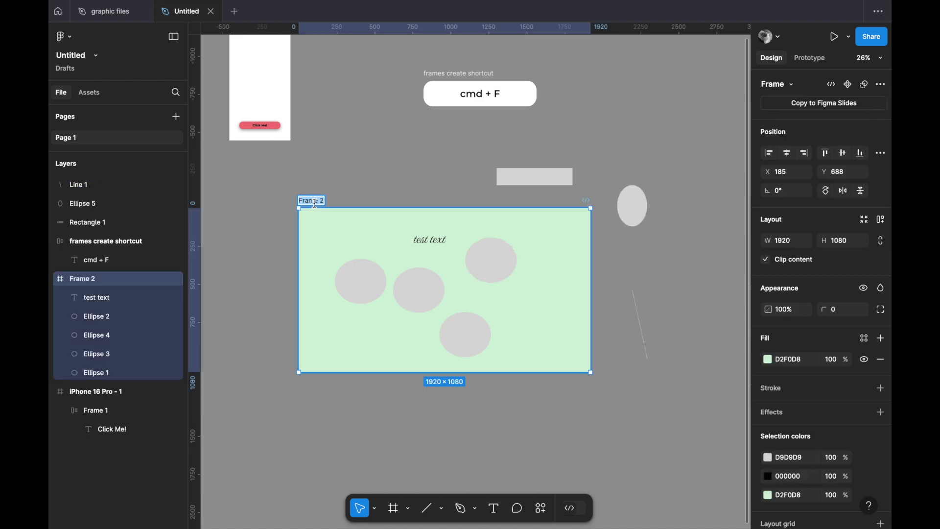
type("test")
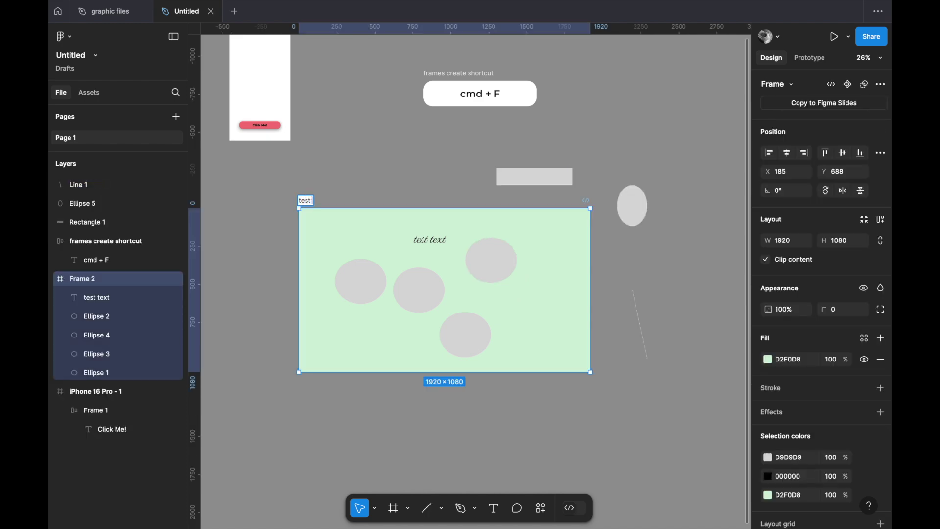